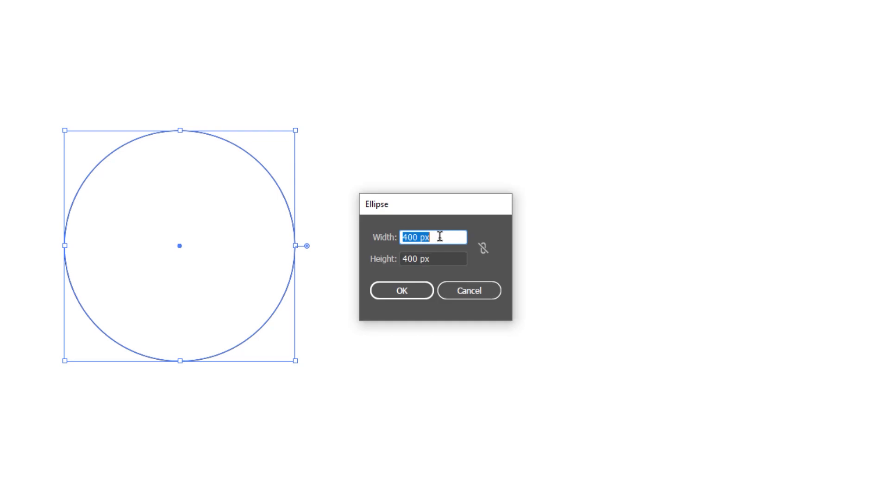
# Draw a circle 200 px wide and 200 px high beside the large circle.
pyautogui.press('Tab')
pyautogui.write('200')
pyautogui.press('Tab')
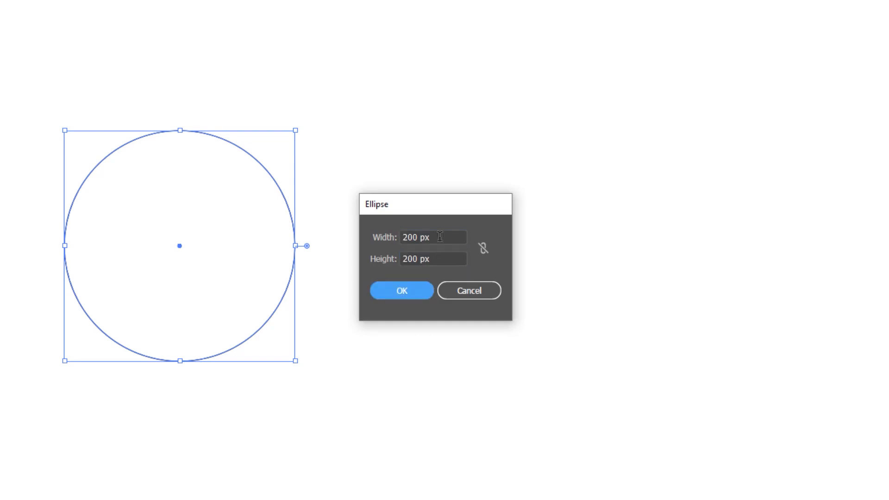
pyautogui.press('Return')
# Center the small circle inside the large one by aligning both horizontally and vertically.
pyautogui.click(15, 44)
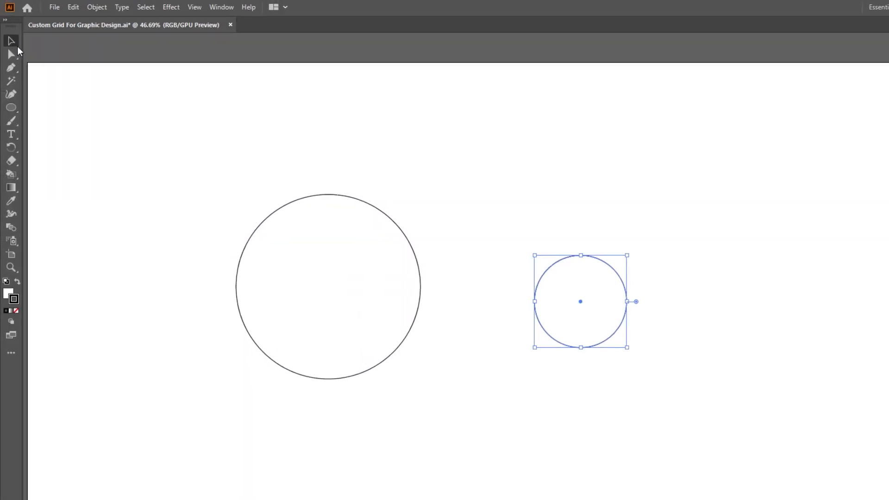
pyautogui.moveTo(149, 127); pyautogui.dragTo(629, 334)
pyautogui.click(798, 248)
pyautogui.click(848, 248)
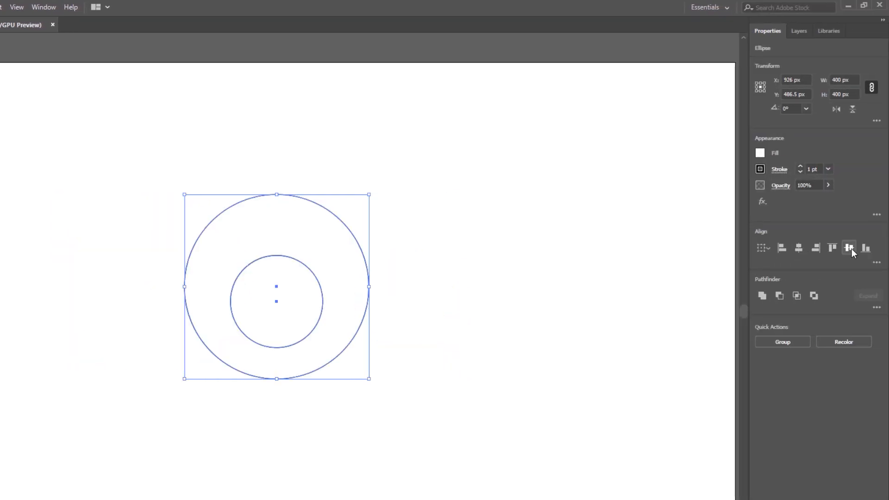
# Duplicate the concentric circle pair into a two-by-two arrangement, with outer circles overlapping and touching the neighboring inner circles.
pyautogui.moveTo(322, 282); pyautogui.dragTo(186, 192)
pyautogui.moveTo(260, 140); pyautogui.dragTo(432, 151)
pyautogui.moveTo(494, 323); pyautogui.dragTo(416, 274)
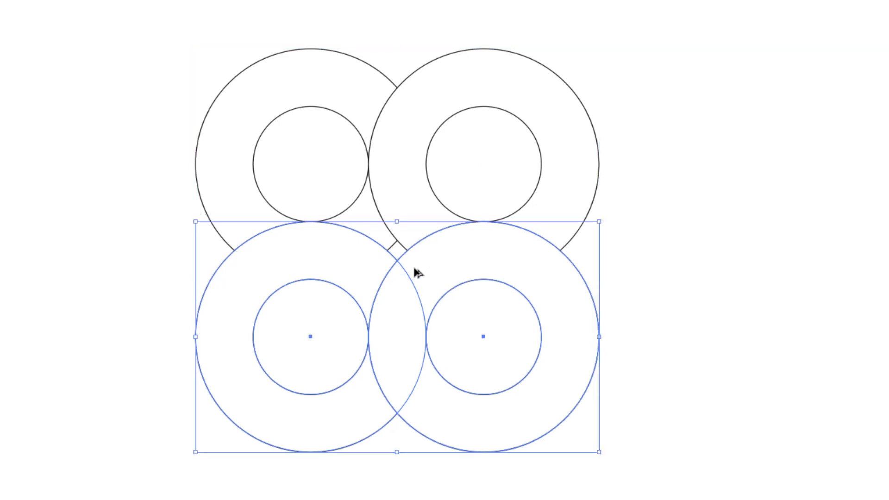
# Set the fill of all the circles to None, leaving only their outlines.
pyautogui.moveTo(706, 116); pyautogui.dragTo(303, 361)
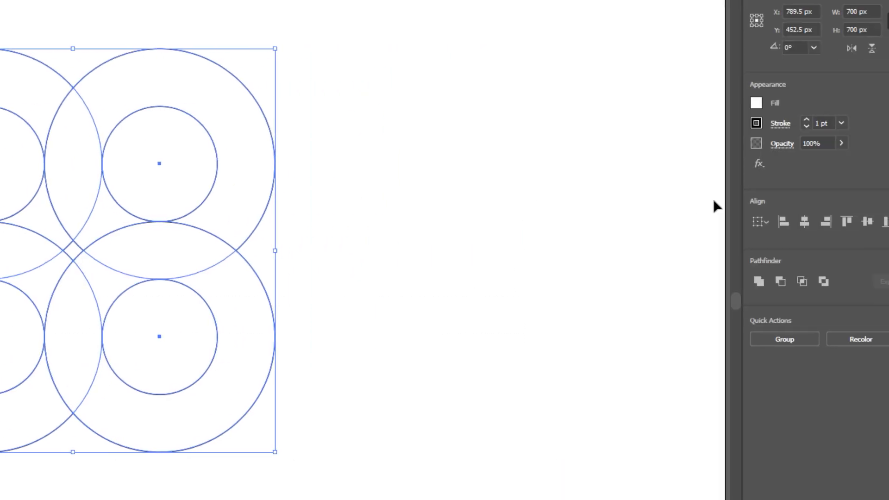
pyautogui.click(724, 104)
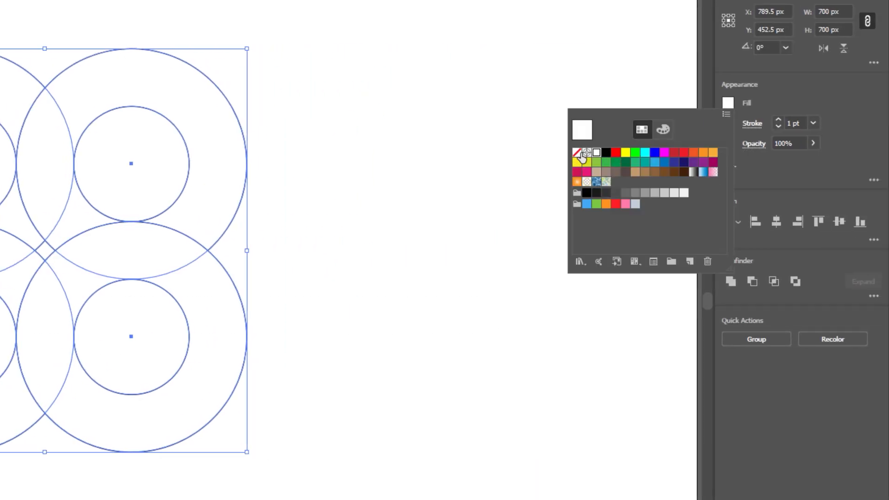
pyautogui.click(576, 152)
pyautogui.click(496, 222)
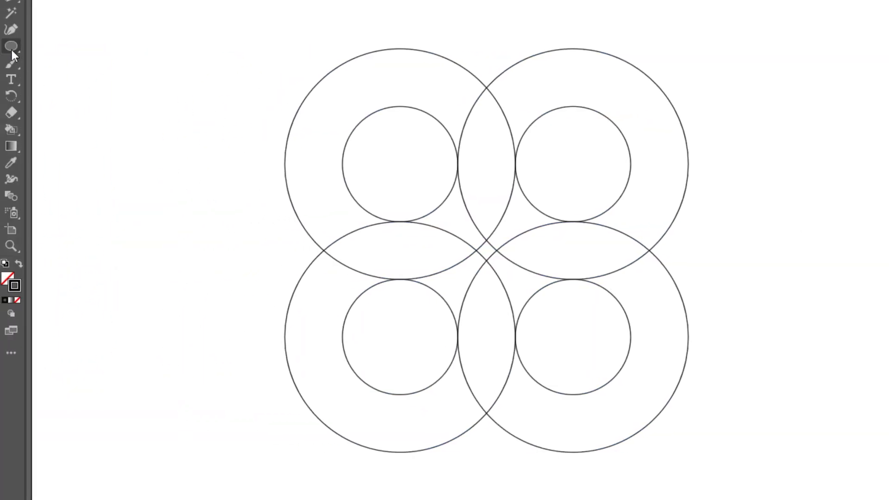
# Draw a straight horizontal line touching the tops of the upper outer circles and extending beyond both sides.
pyautogui.click(10, 46)
pyautogui.click(68, 113)
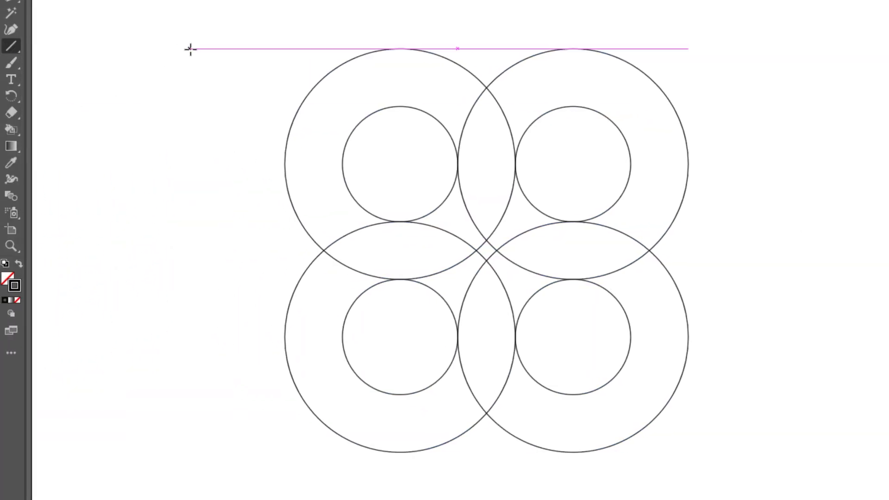
pyautogui.moveTo(190, 48); pyautogui.dragTo(765, 61)
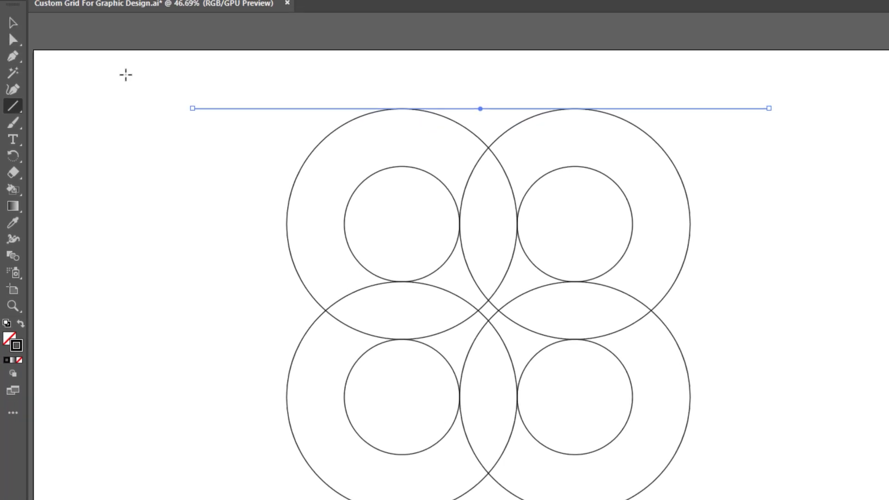
# Duplicate the horizontal line downward at equal spacing through the circle edges and centers, making eight lines in total.
pyautogui.click(15, 53)
pyautogui.keyDown('alt'); pyautogui.moveTo(730, 137); pyautogui.dragTo(735, 196); pyautogui.keyUp('alt')
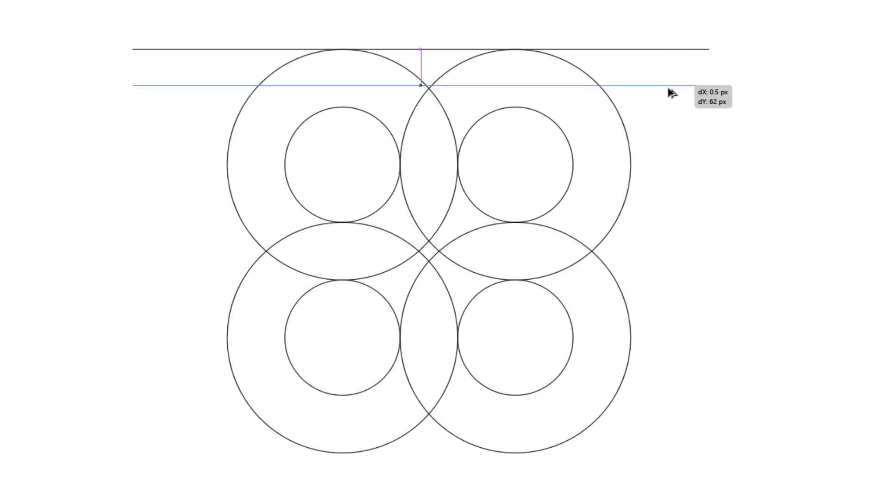
pyautogui.keyDown('alt'); pyautogui.moveTo(672, 106); pyautogui.dragTo(673, 167); pyautogui.keyUp('alt')
pyautogui.hotkey('ctrl', 'd')
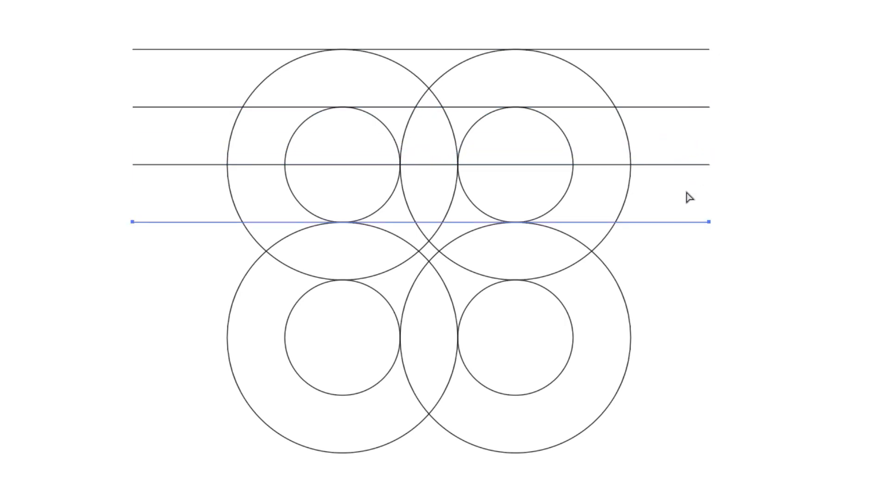
pyautogui.hotkey('ctrl', 'd')
pyautogui.hotkey('ctrl', 'd')
pyautogui.hotkey('ctrl', 'd')
pyautogui.hotkey('ctrl', 'd')
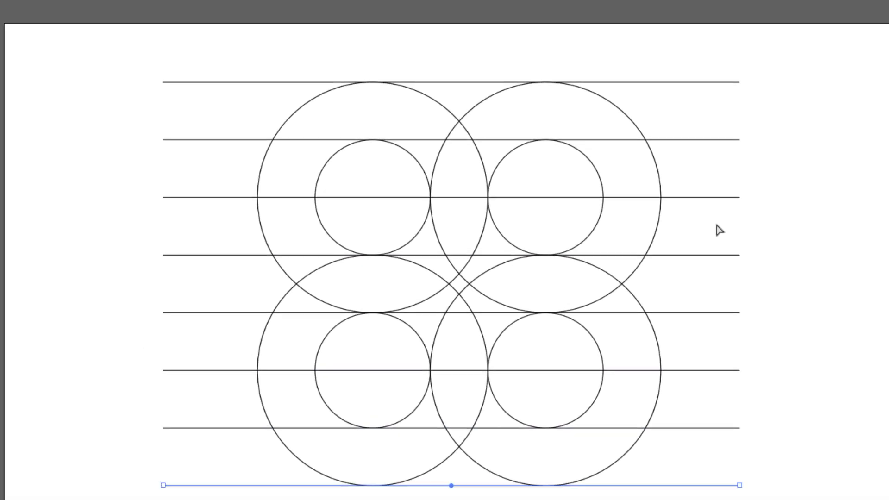
# Draw a straight vertical line touching the left edges of the outer circles, extending past the top and bottom lines.
pyautogui.click(13, 116)
pyautogui.moveTo(257, 49); pyautogui.dragTo(257, 206)
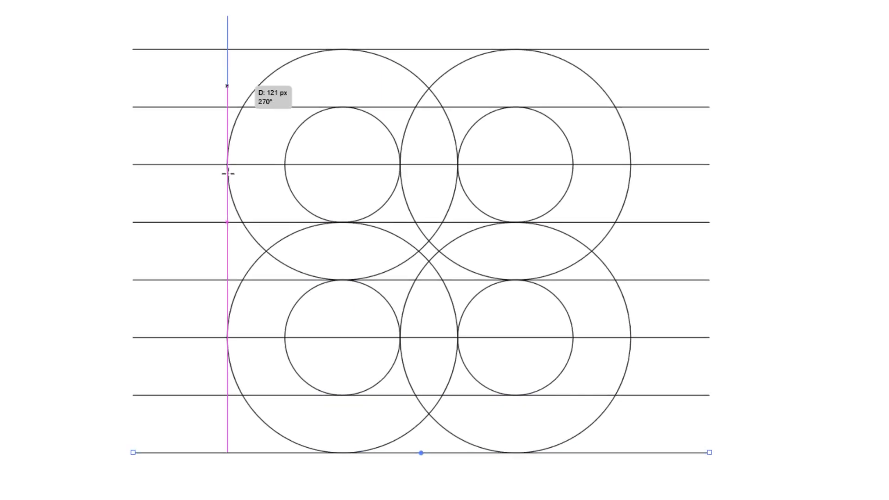
pyautogui.moveTo(228, 174); pyautogui.dragTo(245, 498)
# Duplicate the vertical line rightward at equal spacing to the outer circles' right edge, making eight lines in total.
pyautogui.click(17, 51)
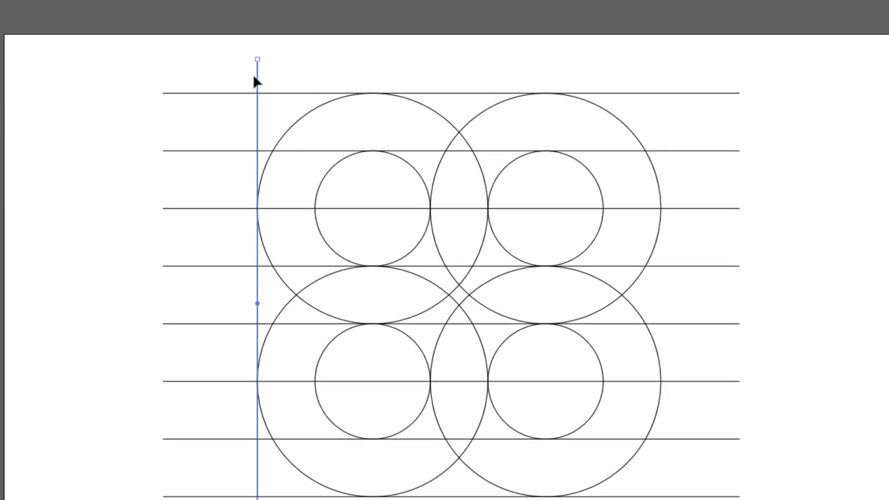
pyautogui.moveTo(257, 77); pyautogui.dragTo(314, 76)
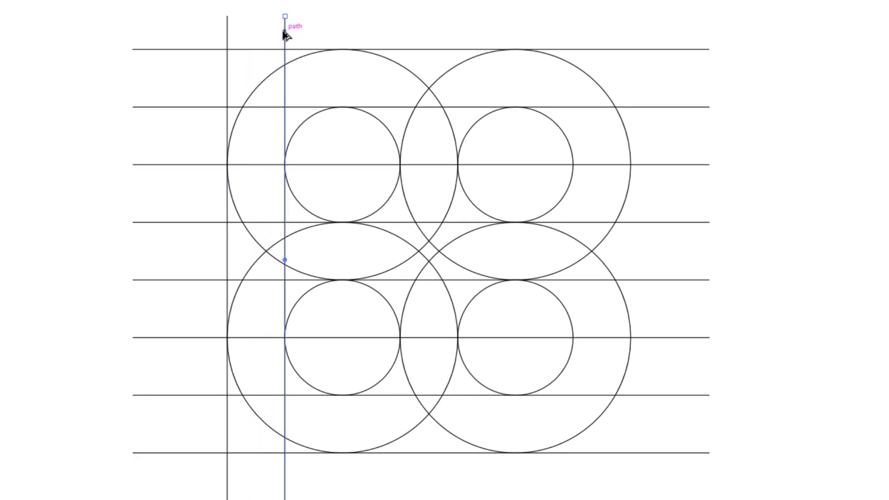
pyautogui.moveTo(284, 33); pyautogui.dragTo(341, 37)
pyautogui.hotkey('ctrl', 'd')
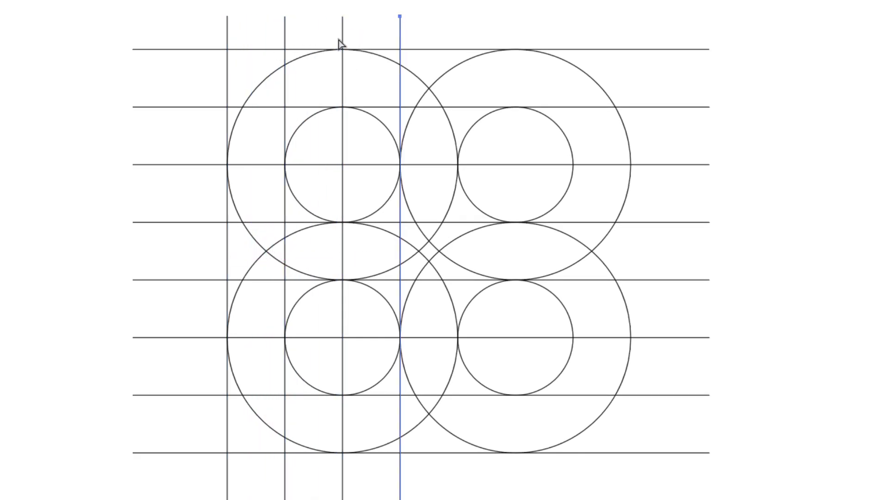
pyautogui.hotkey('ctrl', 'd')
pyautogui.hotkey('ctrl', 'd')
pyautogui.hotkey('ctrl', 'd')
pyautogui.hotkey('ctrl', 'd')
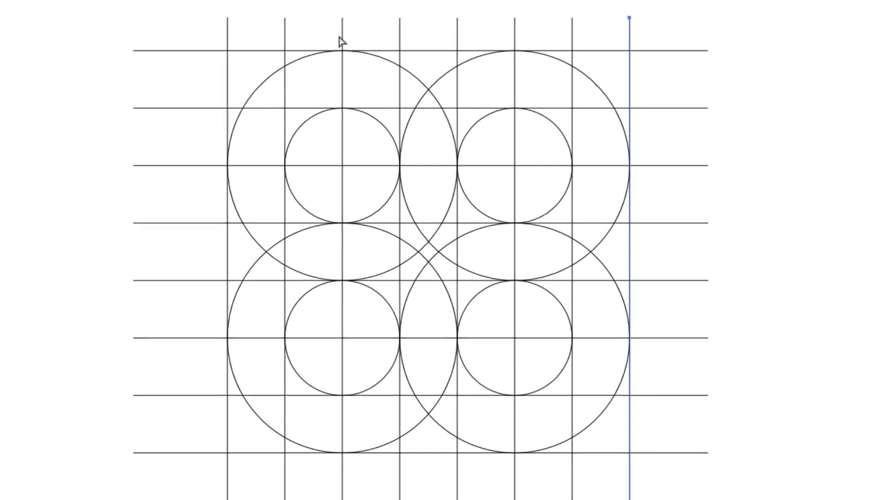
# Convert all the circles and grid lines into a Live Paint group.
pyautogui.moveTo(172, 22); pyautogui.dragTo(774, 499)
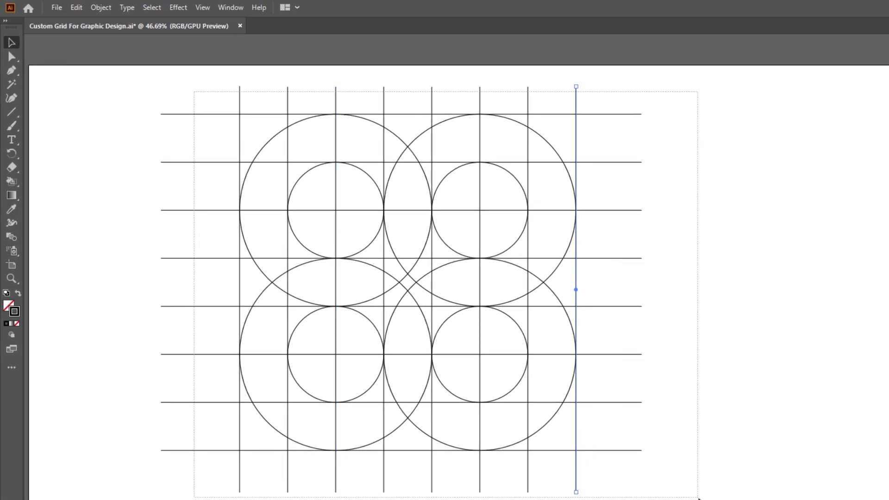
pyautogui.moveTo(698, 498); pyautogui.dragTo(698, 498)
pyautogui.click(94, 10)
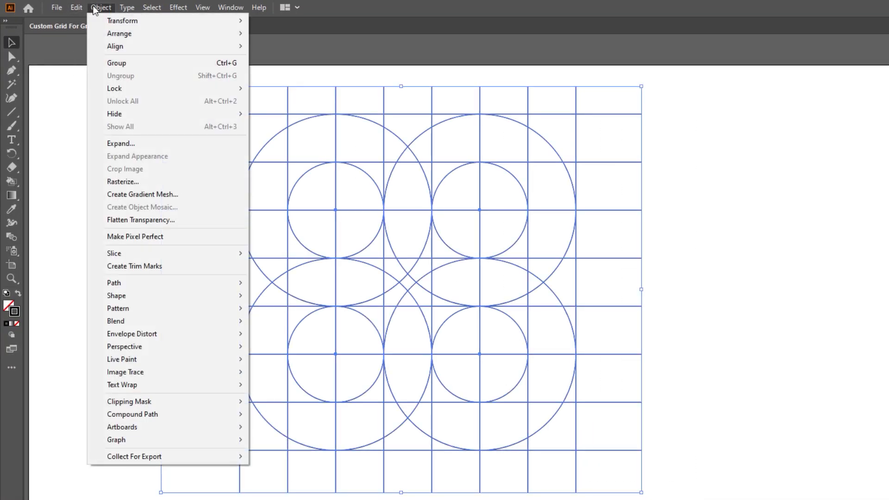
pyautogui.moveTo(162, 364)
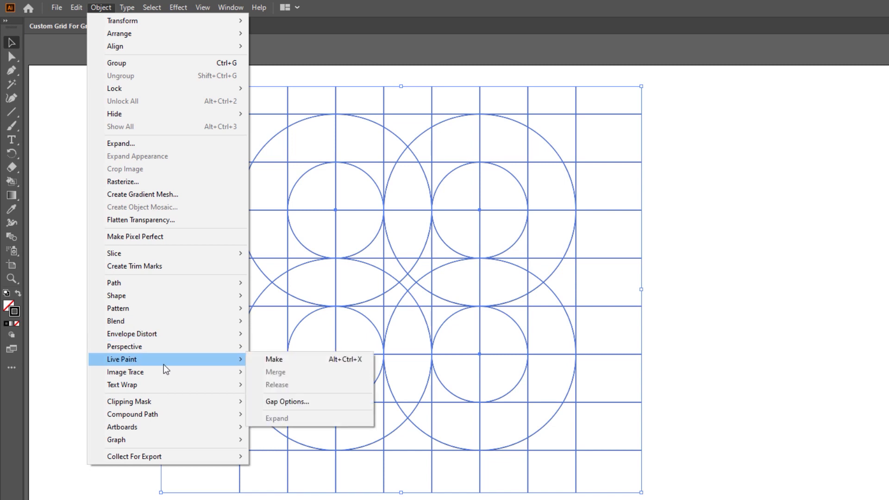
pyautogui.click(304, 363)
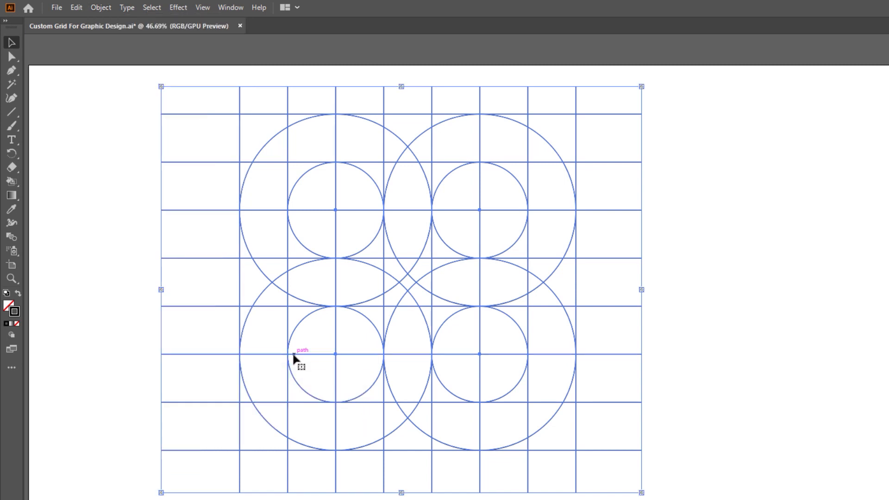
# Detach the Live Paint tool set as a floating palette beside the grid and activate the Live Paint Bucket.
pyautogui.click(14, 182)
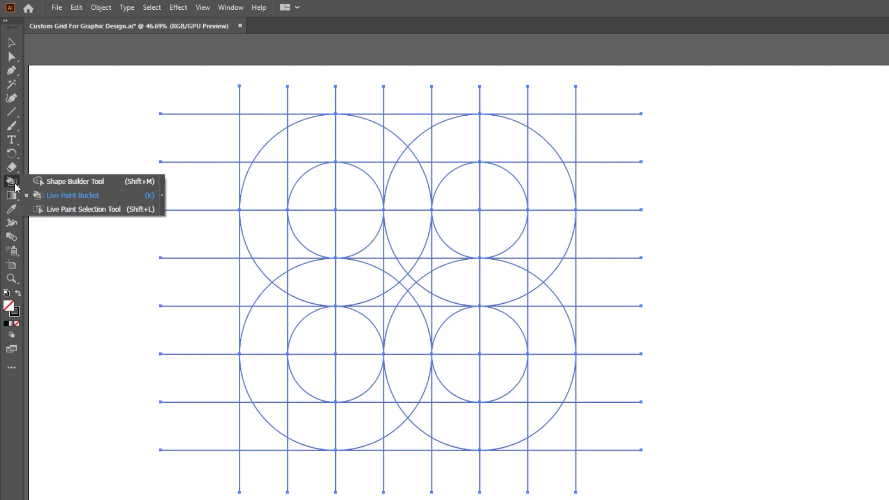
pyautogui.click(163, 195)
pyautogui.moveTo(45, 194)
pyautogui.mouseDown()
pyautogui.moveTo(708, 150)
pyautogui.moveTo(790, 132)
pyautogui.mouseUp()
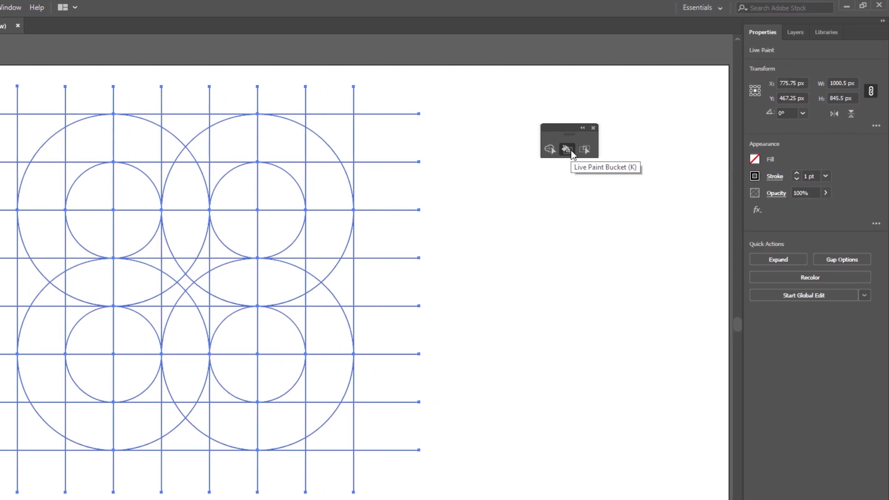
pyautogui.click(571, 149)
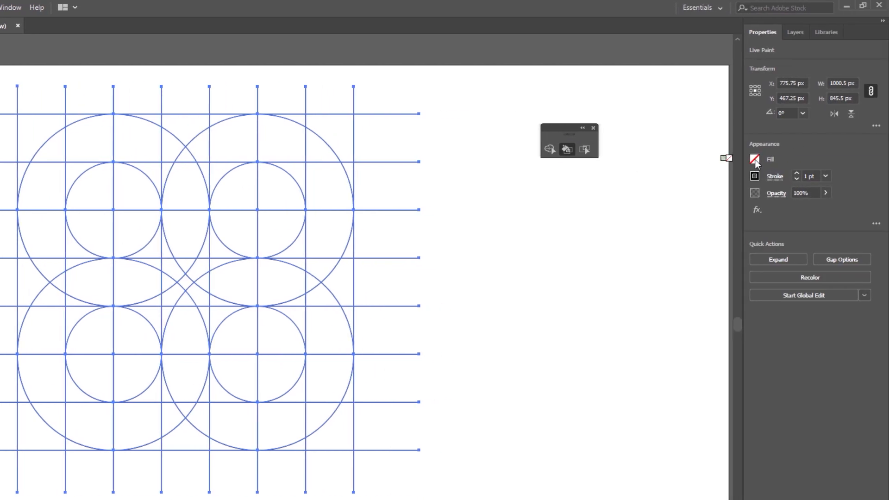
# Set the Live Paint Bucket's fill color to the near-black gray swatch.
pyautogui.click(754, 159)
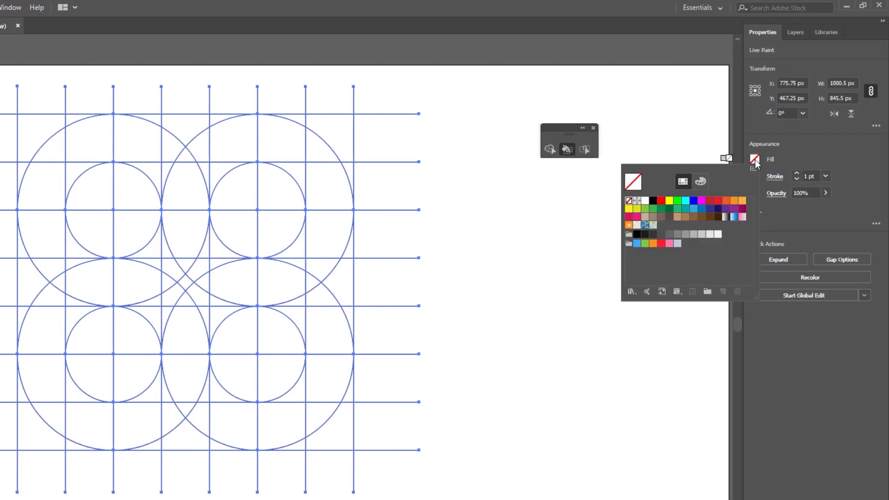
pyautogui.click(641, 235)
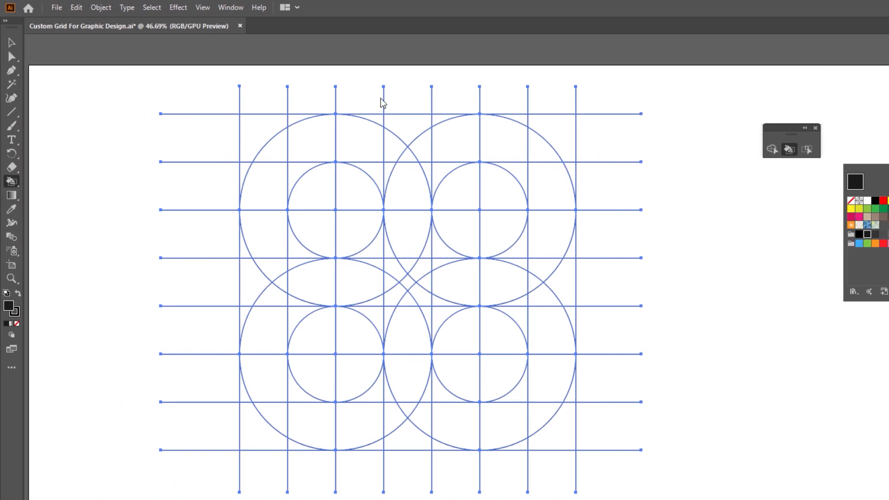
pyautogui.click(263, 185)
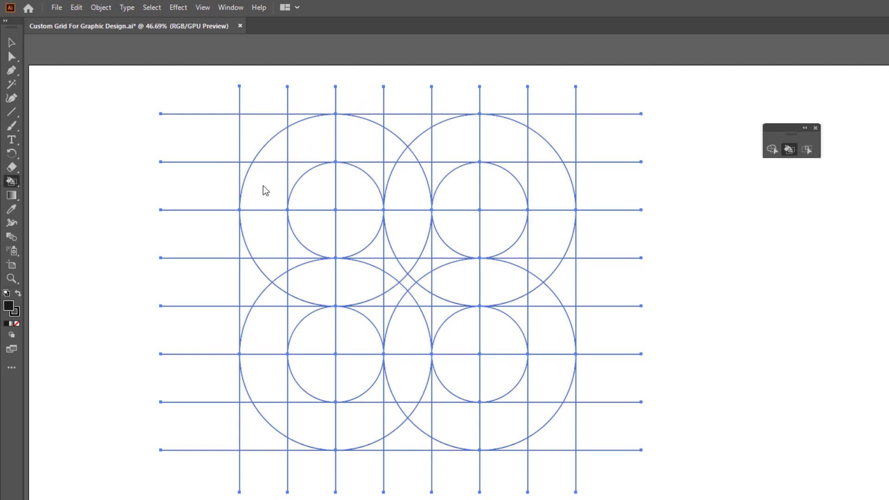
# Fill the upper half of the top-left ring with the near-black color to form the letter's top arch.
pyautogui.click(263, 186)
pyautogui.click(296, 176)
pyautogui.click(306, 152)
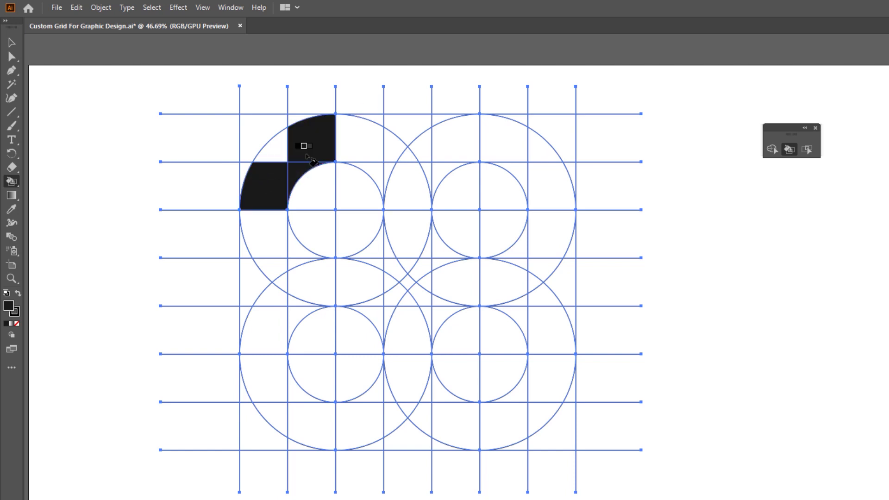
pyautogui.click(270, 153)
pyautogui.click(359, 138)
pyautogui.click(394, 139)
pyautogui.click(375, 172)
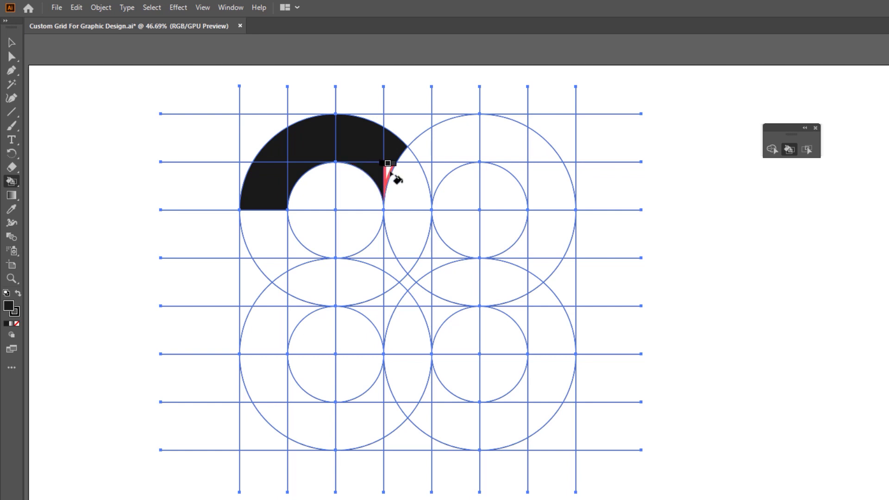
pyautogui.click(388, 168)
pyautogui.click(395, 169)
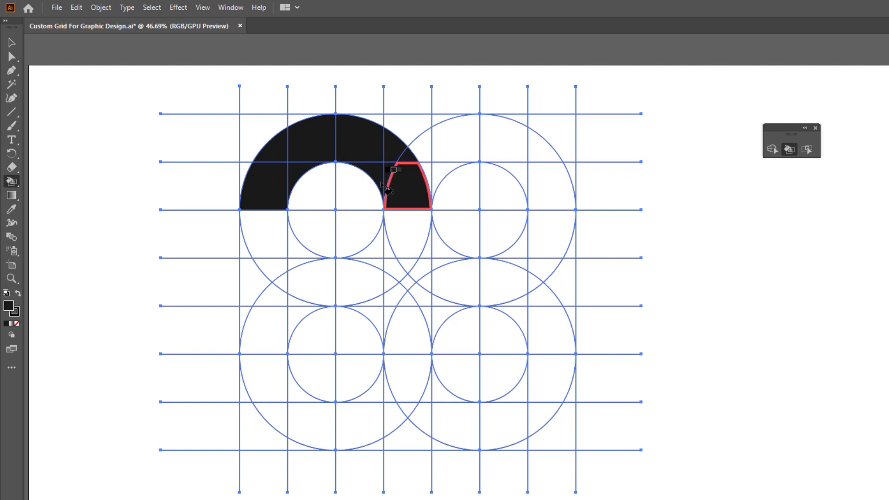
# Fill the cells of the leftmost column below the arch to form the letter's straight left stem.
pyautogui.click(266, 233)
pyautogui.click(246, 280)
pyautogui.click(274, 268)
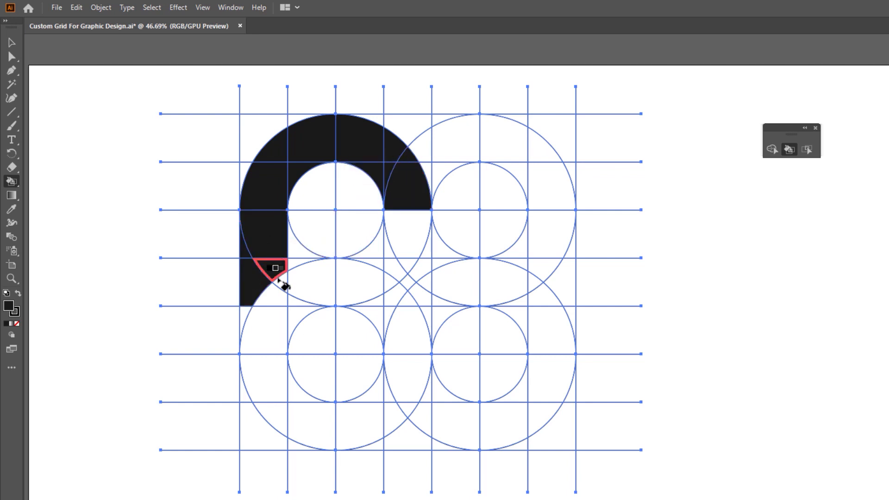
pyautogui.click(276, 294)
pyautogui.click(266, 329)
pyautogui.click(246, 320)
pyautogui.click(280, 387)
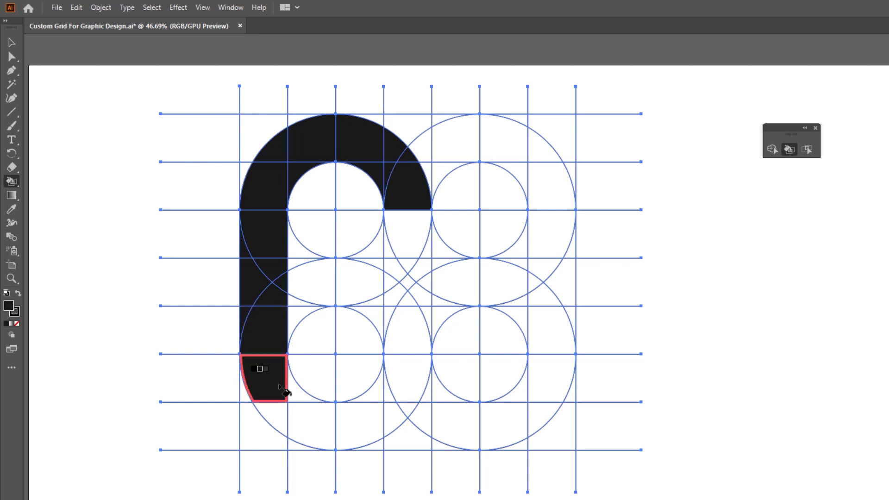
# Fill the lower half of the bottom-left ring with the near-black color to form the letter's bottom curve.
pyautogui.click(308, 422)
pyautogui.click(281, 411)
pyautogui.click(367, 423)
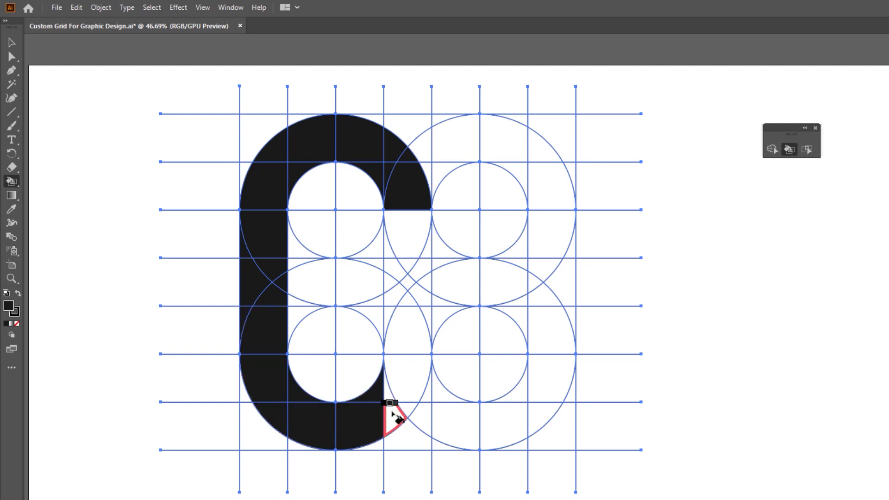
pyautogui.click(393, 414)
pyautogui.click(402, 384)
# Fill the column cells above the bottom curve's right end and the adjoining middle cells to form the G's right stub and crossbar.
pyautogui.click(403, 340)
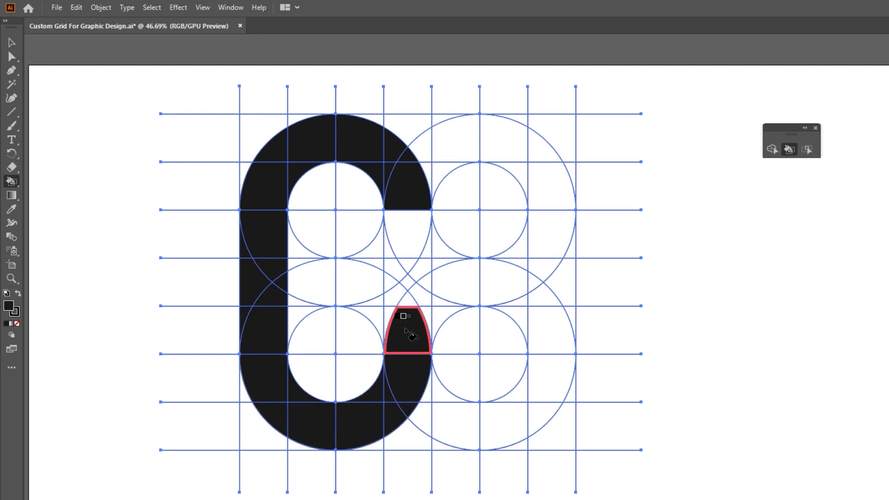
pyautogui.click(394, 299)
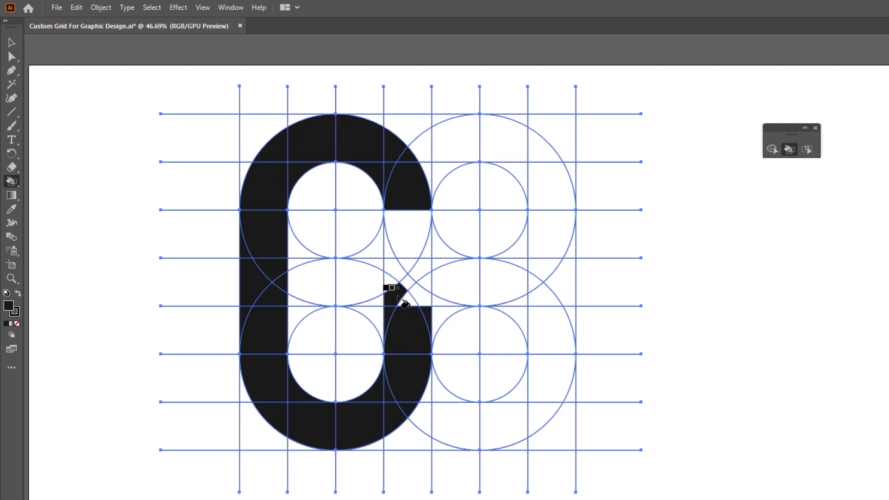
pyautogui.click(423, 295)
pyautogui.click(423, 281)
pyautogui.click(420, 268)
pyautogui.click(407, 264)
pyautogui.click(394, 268)
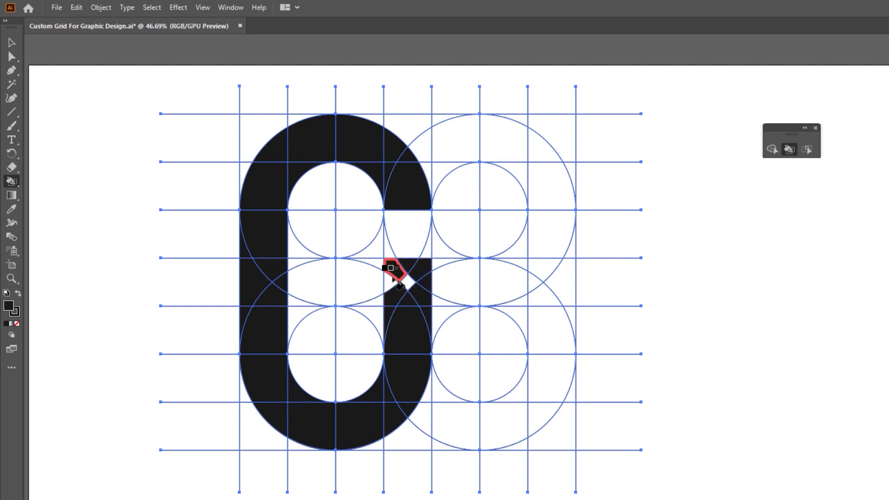
pyautogui.click(389, 280)
pyautogui.click(406, 283)
pyautogui.click(373, 278)
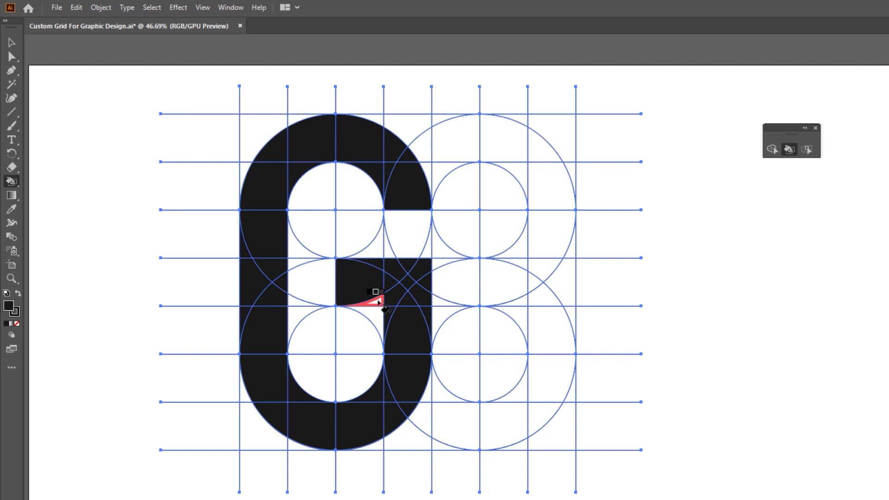
# Select the painted Live Paint grid and expand it into regular paths.
pyautogui.click(11, 42)
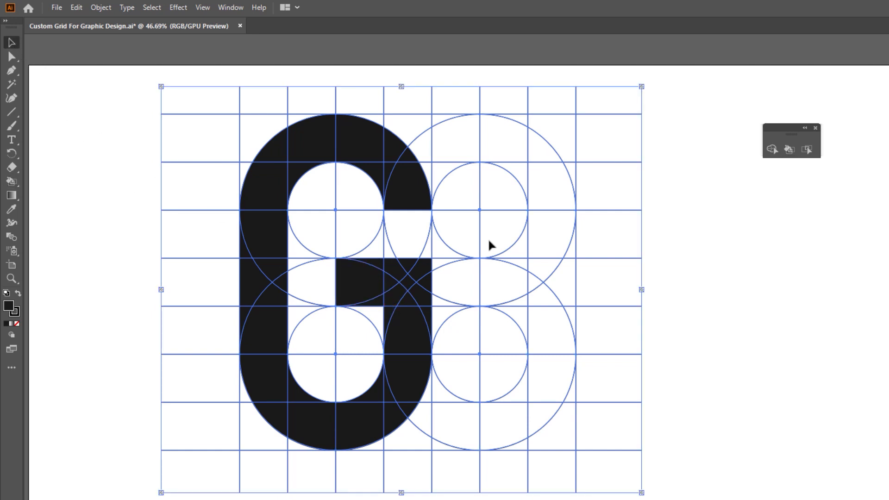
pyautogui.click(734, 303)
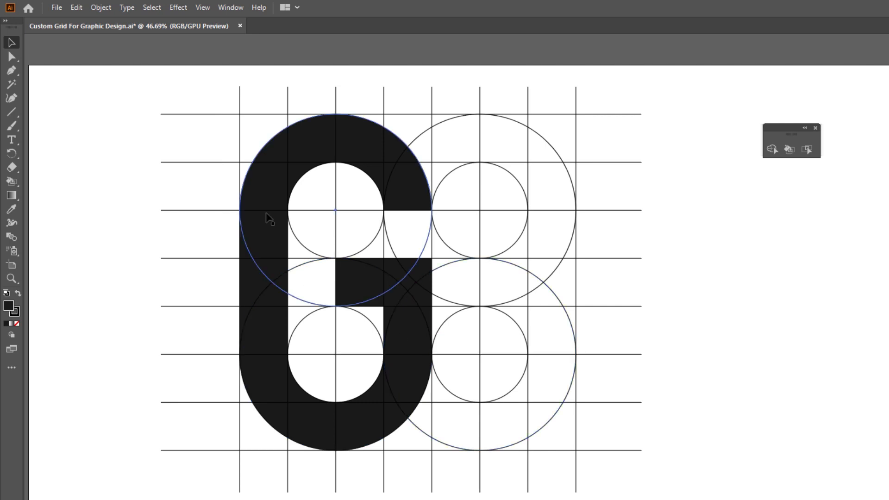
pyautogui.click(266, 215)
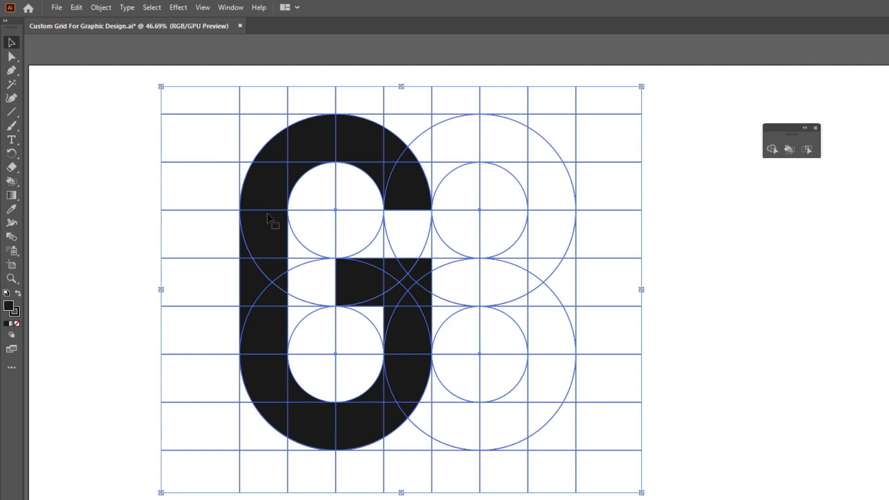
pyautogui.click(100, 7)
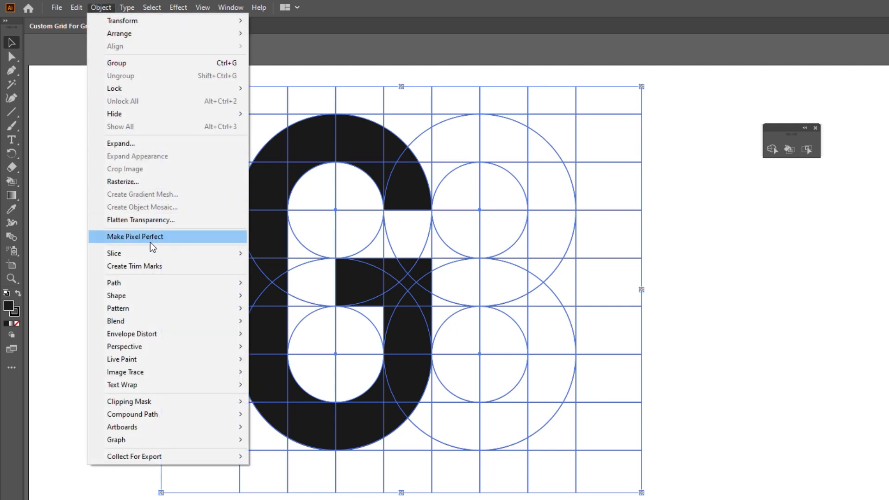
pyautogui.moveTo(172, 356)
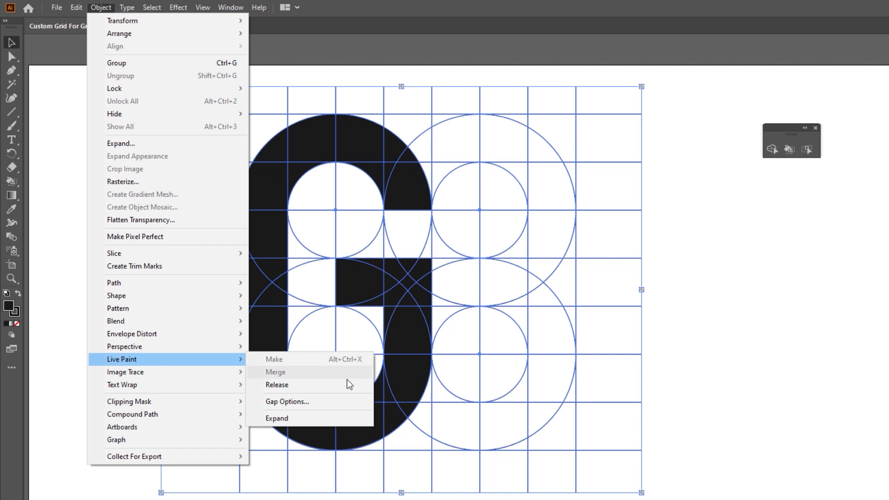
pyautogui.click(328, 417)
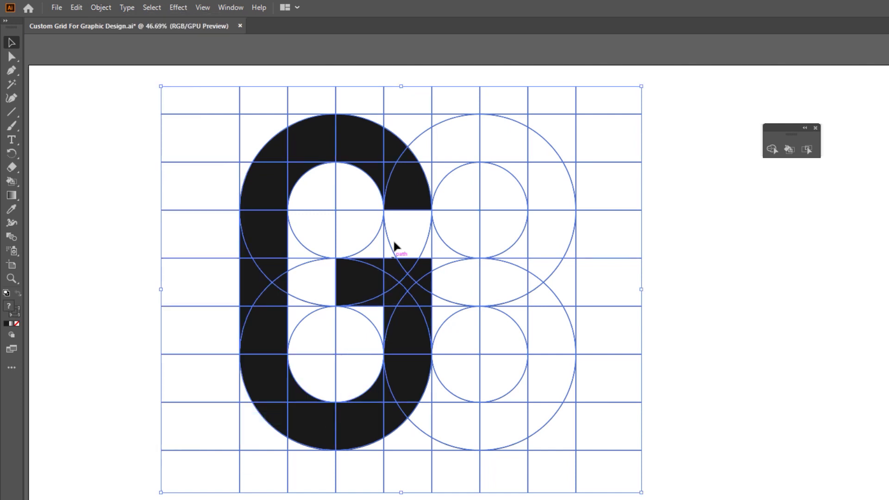
# Ungroup the expanded artwork and deselect it.
pyautogui.click(100, 8)
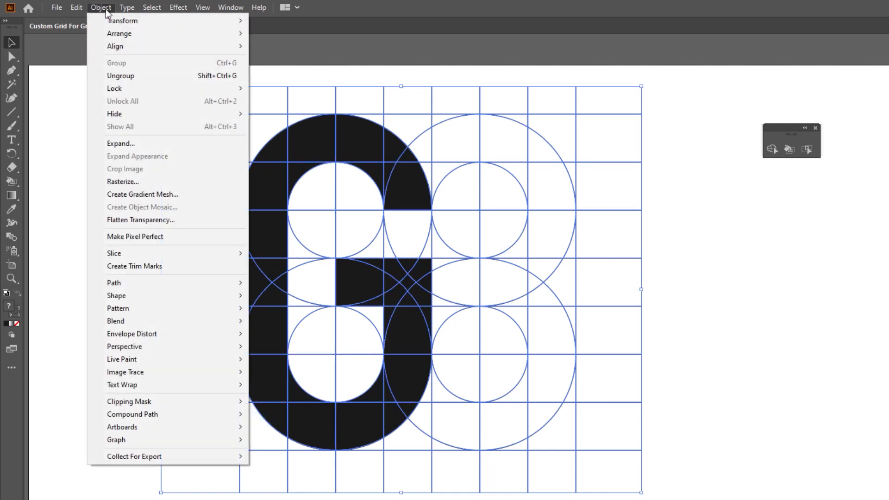
pyautogui.click(139, 76)
pyautogui.click(131, 134)
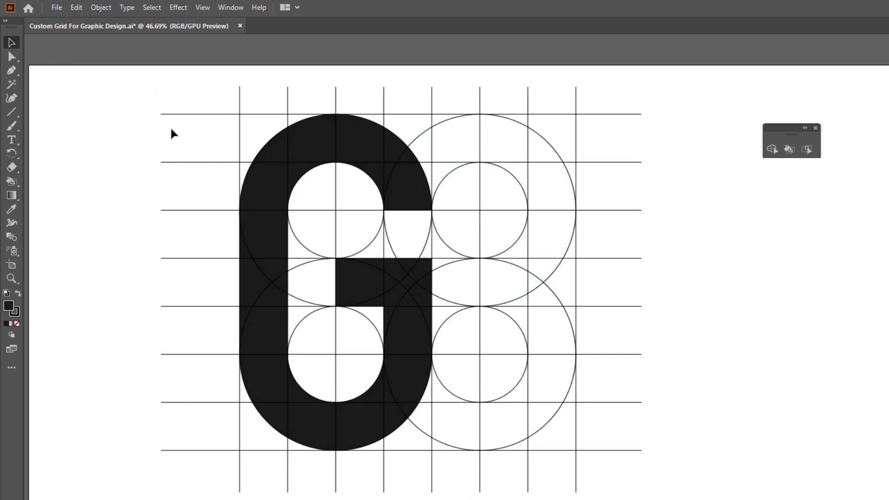
# Move the filled letter G out of the grid to the empty area on its right and deselect it.
pyautogui.click(327, 145)
pyautogui.click(212, 115)
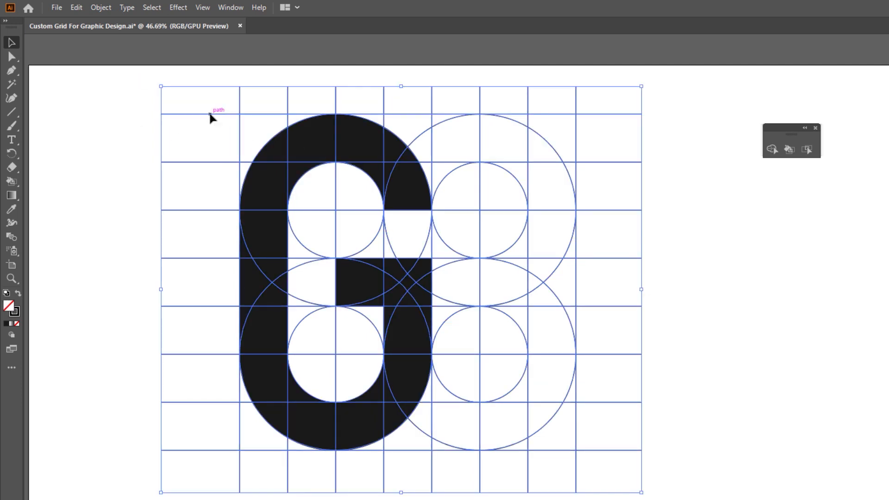
pyautogui.click(234, 146)
pyautogui.click(276, 152)
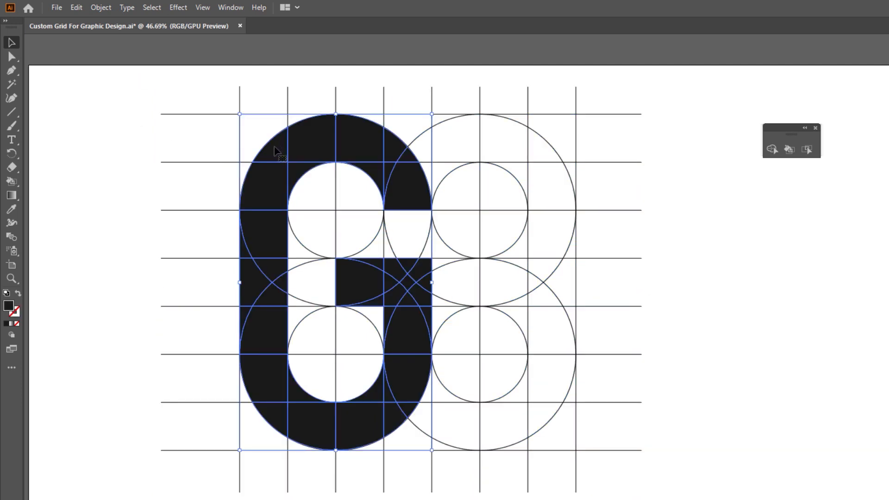
pyautogui.moveTo(275, 150); pyautogui.dragTo(707, 190)
pyautogui.hotkey('ctrl', 'shift', 'a')
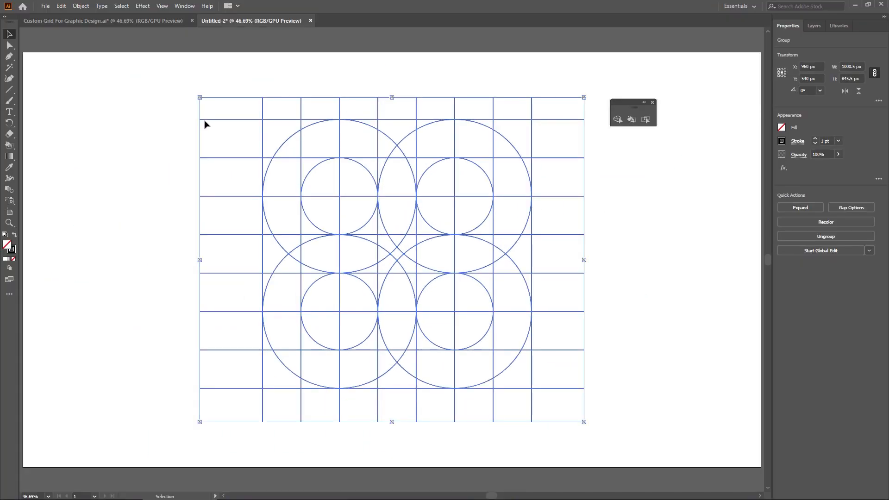
# In the Untitled-2 document, scale the grid down to about 291 by 246 px and place it in the artboard's upper-left area.
pyautogui.moveTo(199, 98); pyautogui.dragTo(445, 304)
pyautogui.moveTo(493, 345); pyautogui.dragTo(105, 131)
pyautogui.moveTo(196, 207); pyautogui.dragTo(168, 185)
# Duplicate the small grid into a row of four evenly spaced grids and copy that row directly below.
pyautogui.moveTo(139, 147); pyautogui.dragTo(243, 139)
pyautogui.hotkey('ctrl', 'd')
pyautogui.hotkey('ctrl', 'd')
pyautogui.hotkey('ctrl', 'd')
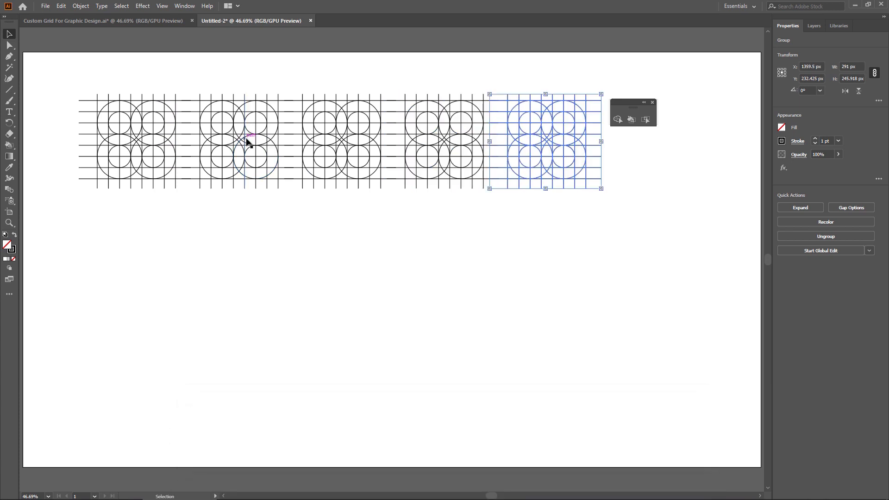
pyautogui.press('Delete')
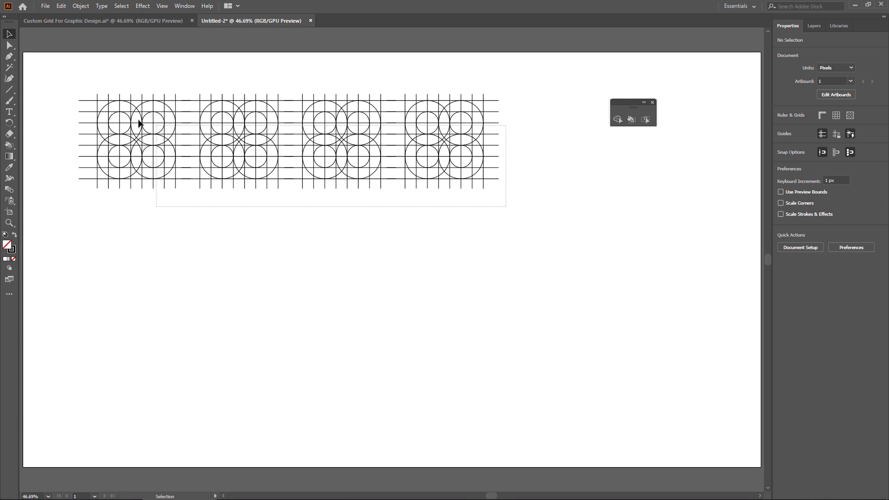
pyautogui.moveTo(145, 119); pyautogui.dragTo(152, 217)
pyautogui.click(567, 223)
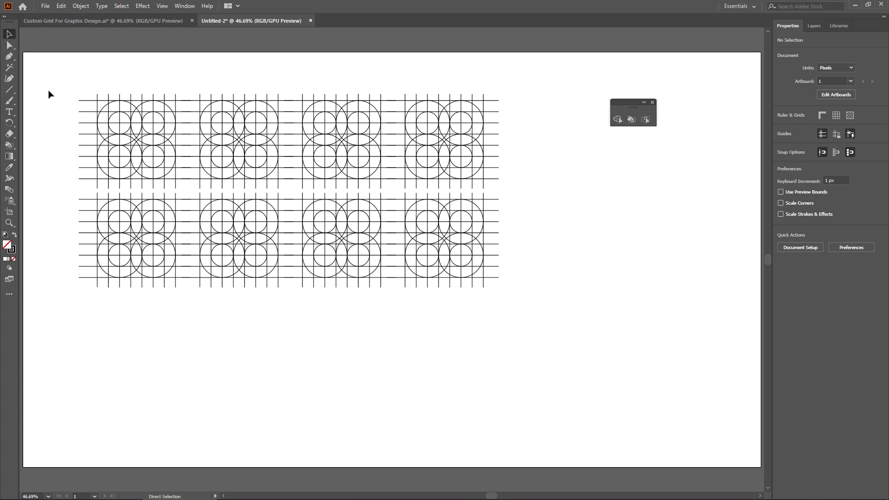
# Activate the Live Paint Bucket for the top row of grids and set its fill color to black.
pyautogui.hotkey('ctrl', '=')
pyautogui.hotkey('ctrl', '=')
pyautogui.hotkey('ctrl', '=')
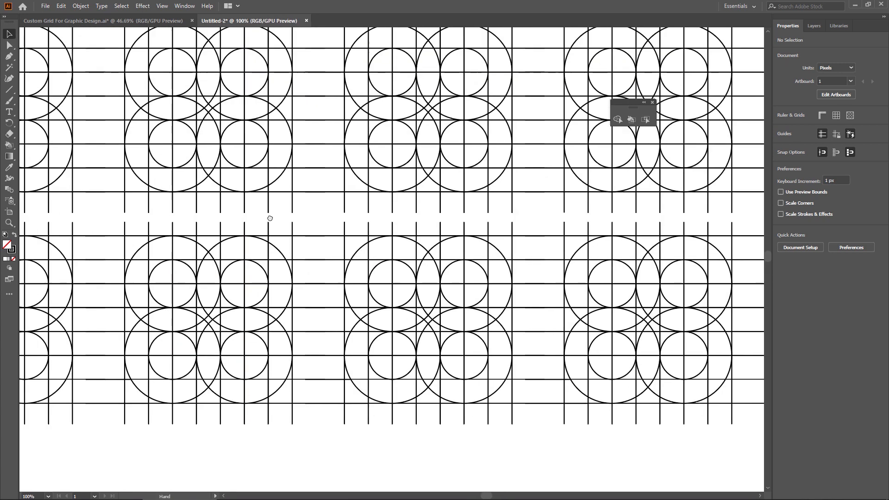
pyautogui.moveTo(421, 185)
pyautogui.mouseDown()
pyautogui.moveTo(432, 258)
pyautogui.moveTo(462, 252)
pyautogui.mouseUp()
pyautogui.press('k')
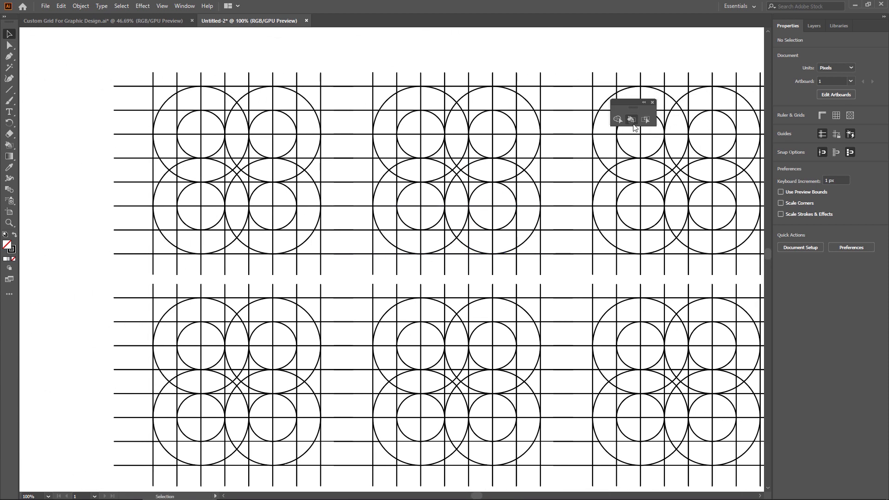
pyautogui.doubleClick(7, 244)
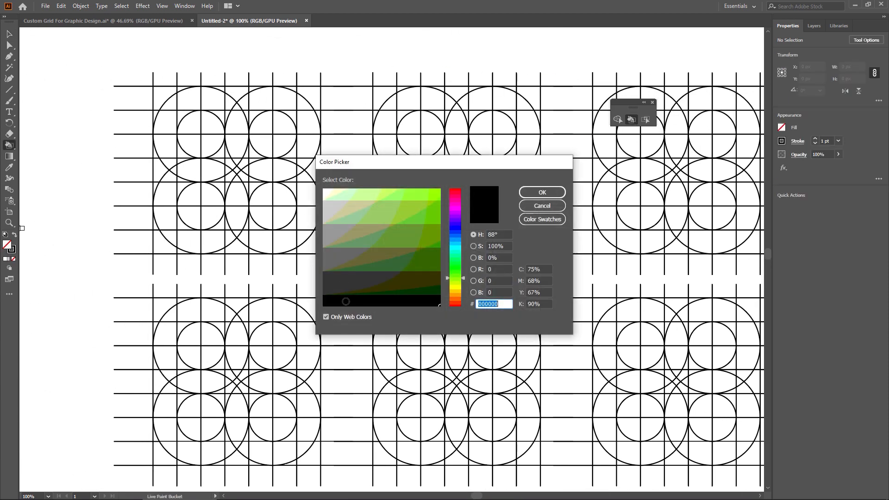
pyautogui.click(542, 193)
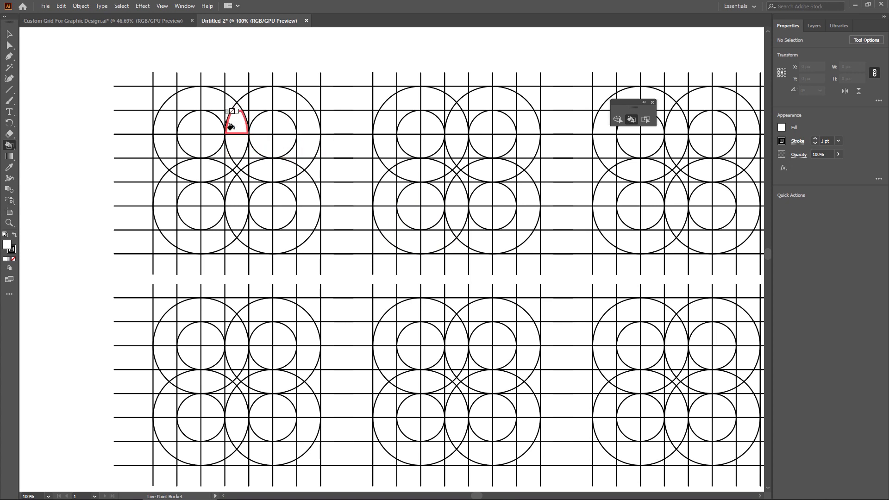
pyautogui.doubleClick(7, 244)
pyautogui.click(379, 296)
pyautogui.click(541, 193)
# Fill the cells of the first grid in the top row with black to form a letter G.
pyautogui.click(238, 119)
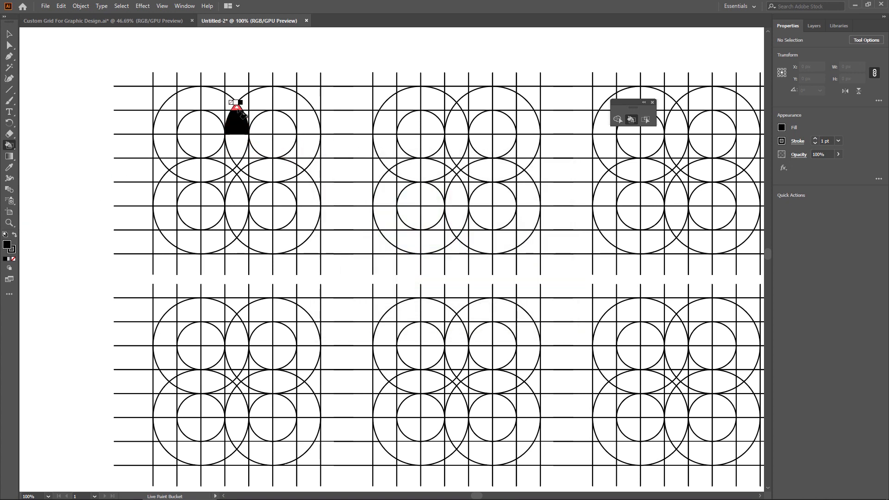
pyautogui.moveTo(234, 110)
pyautogui.mouseDown()
pyautogui.moveTo(166, 108)
pyautogui.moveTo(166, 119)
pyautogui.moveTo(222, 113)
pyautogui.moveTo(155, 154)
pyautogui.moveTo(160, 164)
pyautogui.moveTo(172, 161)
pyautogui.moveTo(172, 175)
pyautogui.moveTo(155, 184)
pyautogui.moveTo(169, 202)
pyautogui.moveTo(167, 236)
pyautogui.moveTo(179, 225)
pyautogui.moveTo(184, 238)
pyautogui.moveTo(209, 239)
pyautogui.moveTo(217, 225)
pyautogui.moveTo(236, 235)
pyautogui.moveTo(238, 215)
pyautogui.mouseUp()
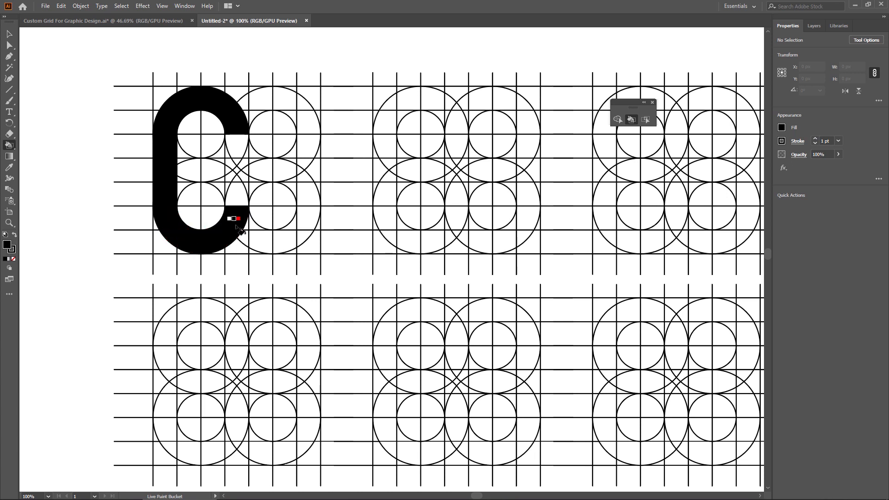
pyautogui.click(240, 202)
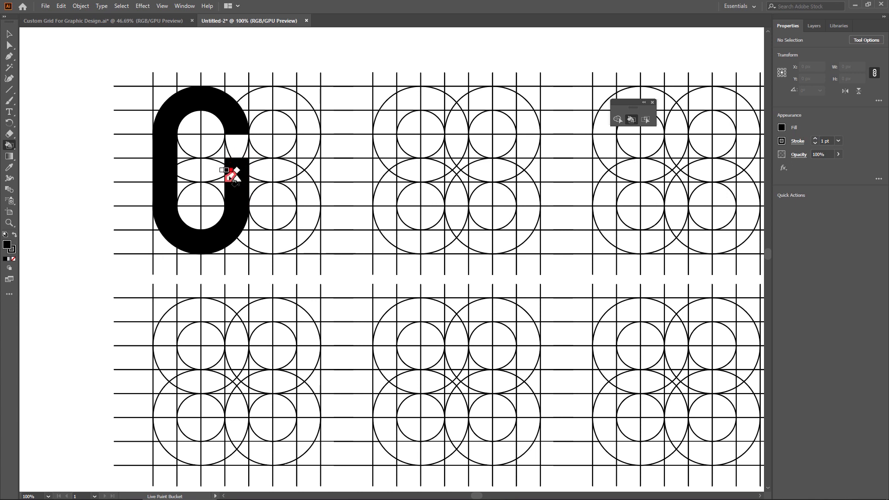
pyautogui.click(221, 179)
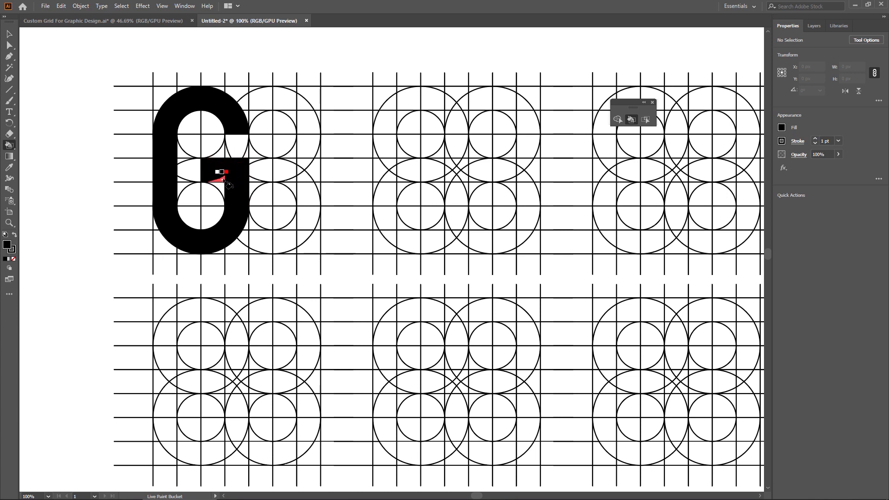
# Fill the cells of the second grid in the top row with black to form a letter R.
pyautogui.click(387, 95)
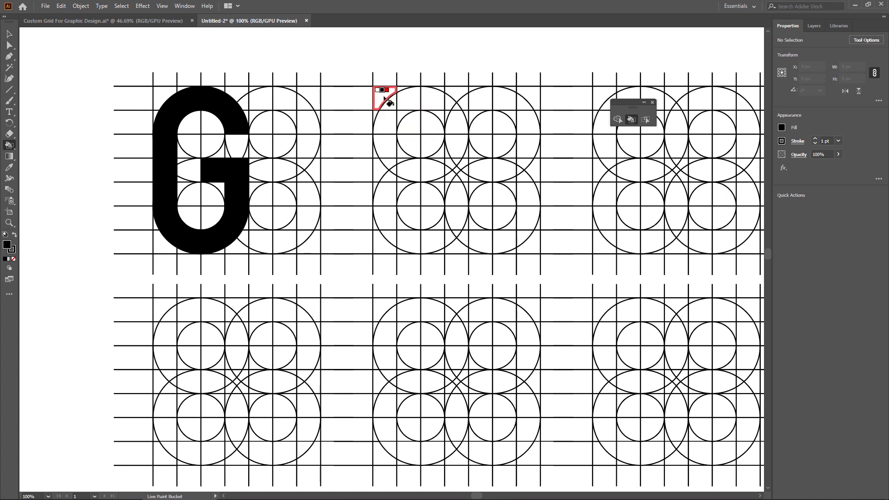
pyautogui.moveTo(398, 104)
pyautogui.mouseDown()
pyautogui.moveTo(455, 108)
pyautogui.moveTo(456, 118)
pyautogui.moveTo(441, 114)
pyautogui.moveTo(457, 146)
pyautogui.moveTo(439, 152)
pyautogui.moveTo(455, 159)
pyautogui.moveTo(416, 173)
pyautogui.moveTo(401, 162)
pyautogui.moveTo(398, 181)
pyautogui.moveTo(378, 172)
pyautogui.moveTo(388, 163)
pyautogui.moveTo(394, 170)
pyautogui.moveTo(375, 152)
pyautogui.moveTo(387, 130)
pyautogui.moveTo(375, 113)
pyautogui.mouseUp()
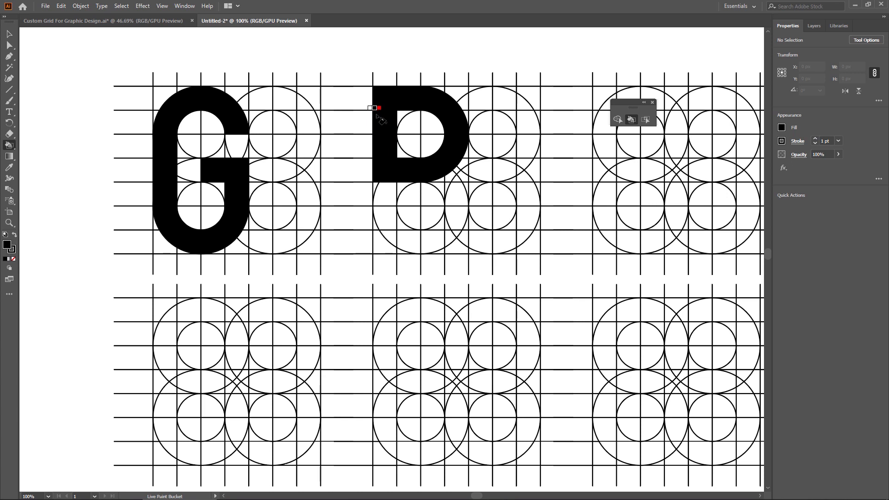
pyautogui.click(441, 182)
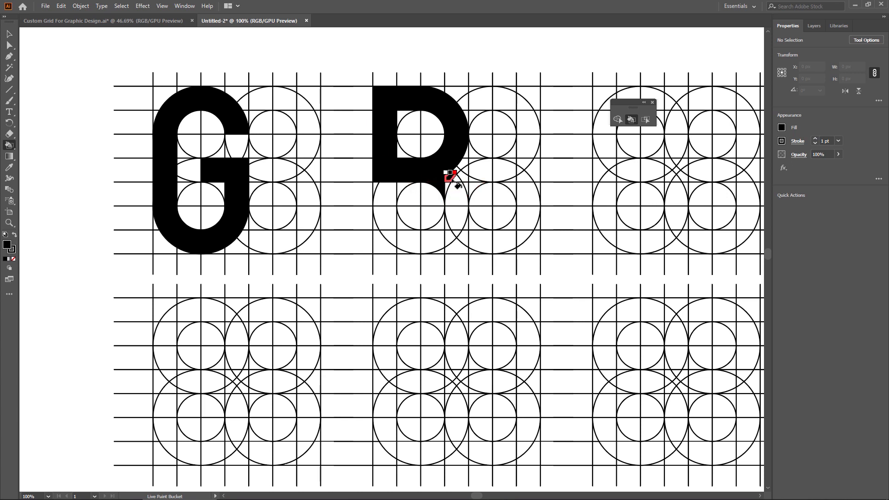
pyautogui.moveTo(458, 191); pyautogui.dragTo(456, 211)
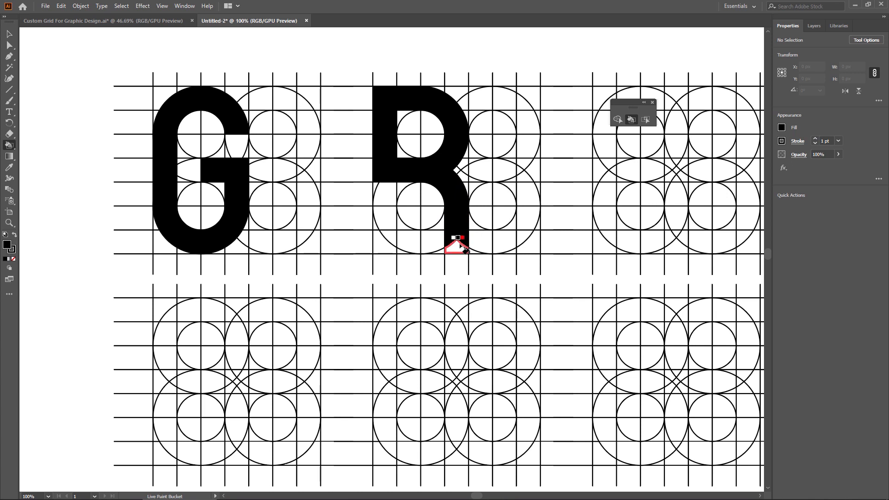
pyautogui.click(460, 246)
pyautogui.moveTo(385, 197)
pyautogui.mouseDown()
pyautogui.moveTo(377, 222)
pyautogui.moveTo(389, 238)
pyautogui.mouseUp()
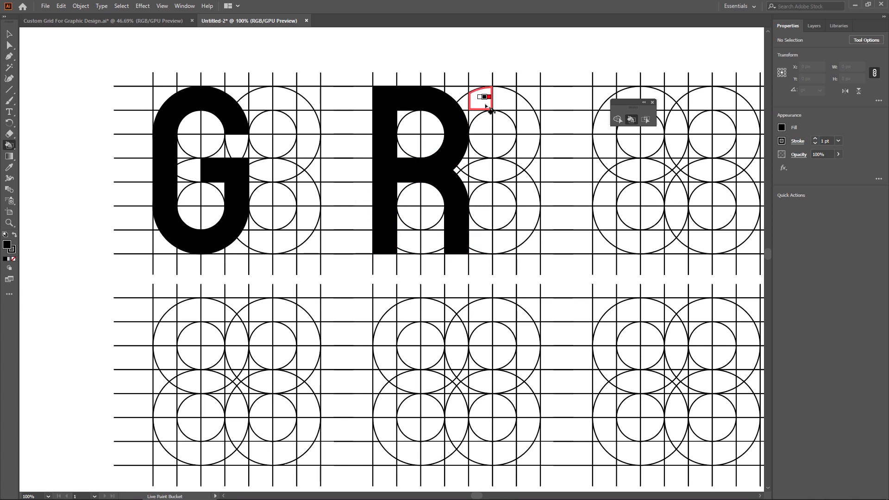
# Fill the cells of the third grid in the top row with black to form a letter A.
pyautogui.press('space')
pyautogui.moveTo(546, 209); pyautogui.dragTo(368, 213)
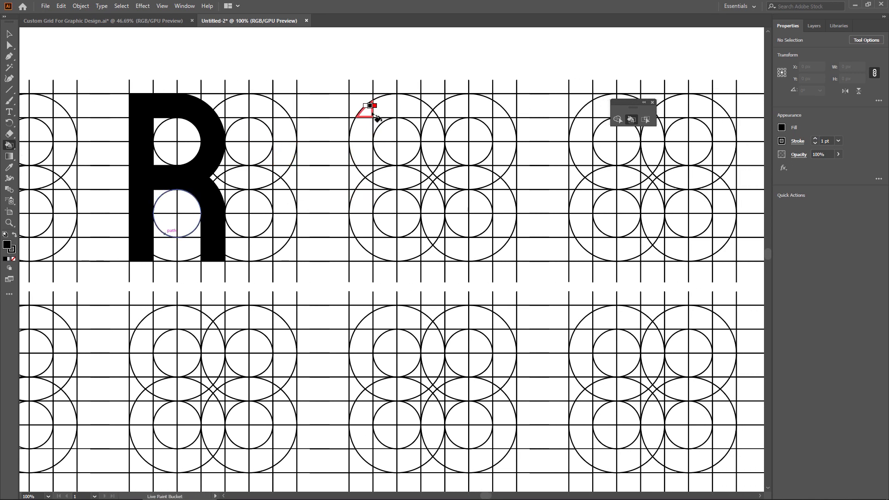
pyautogui.moveTo(370, 109)
pyautogui.mouseDown()
pyautogui.moveTo(428, 112)
pyautogui.moveTo(438, 159)
pyautogui.mouseUp()
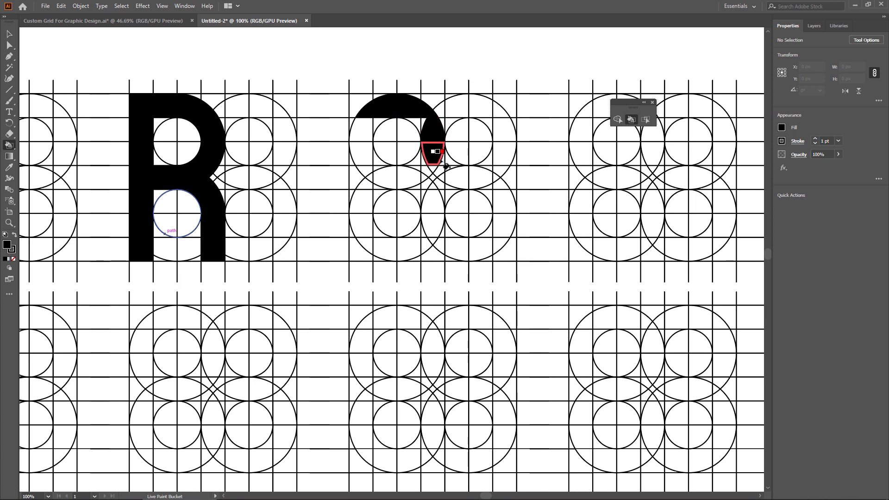
pyautogui.moveTo(422, 121); pyautogui.dragTo(431, 166)
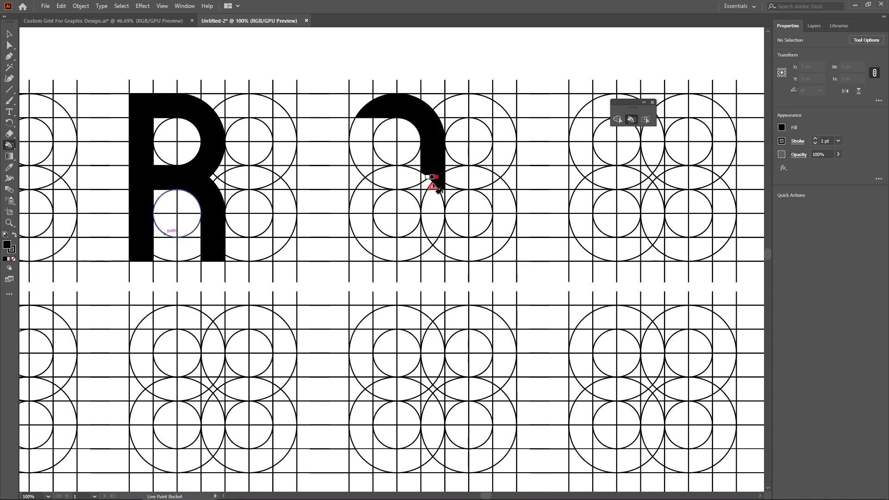
pyautogui.moveTo(423, 174)
pyautogui.mouseDown()
pyautogui.moveTo(443, 196)
pyautogui.moveTo(431, 228)
pyautogui.moveTo(508, 211)
pyautogui.mouseUp()
pyautogui.moveTo(453, 128)
pyautogui.mouseDown()
pyautogui.moveTo(426, 165)
pyautogui.moveTo(444, 184)
pyautogui.moveTo(437, 185)
pyautogui.moveTo(440, 203)
pyautogui.moveTo(426, 198)
pyautogui.moveTo(431, 252)
pyautogui.mouseUp()
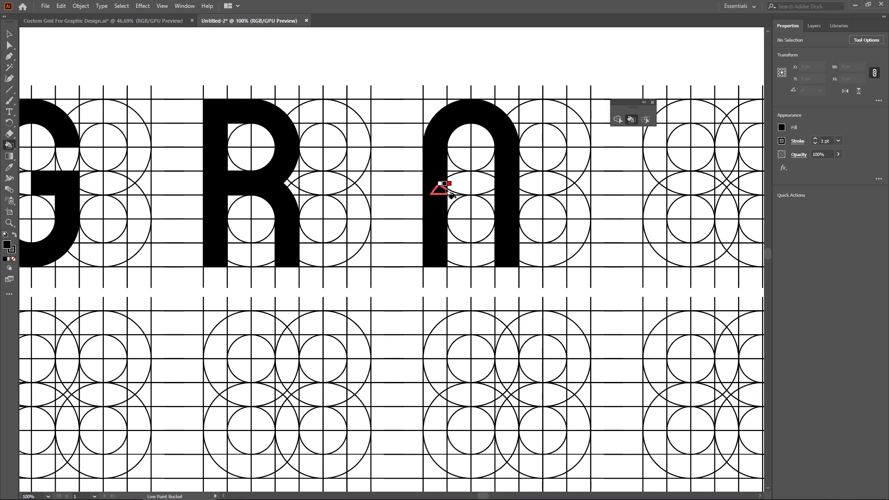
pyautogui.click(483, 181)
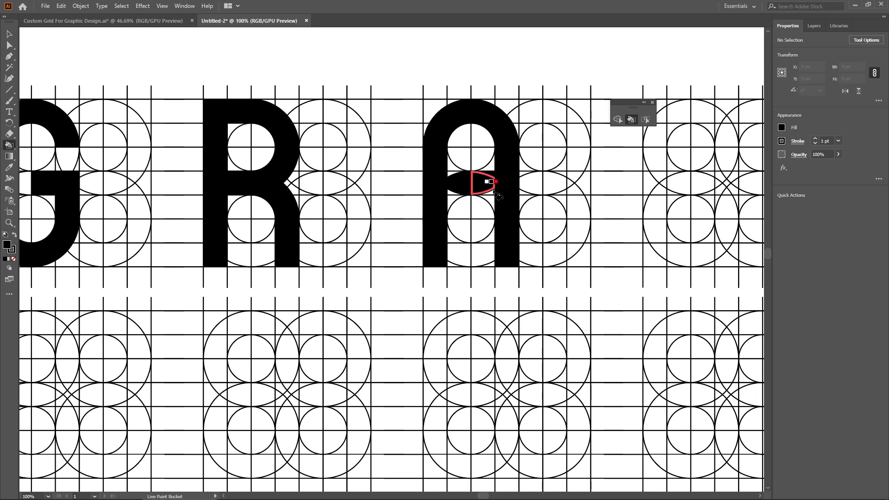
pyautogui.click(458, 183)
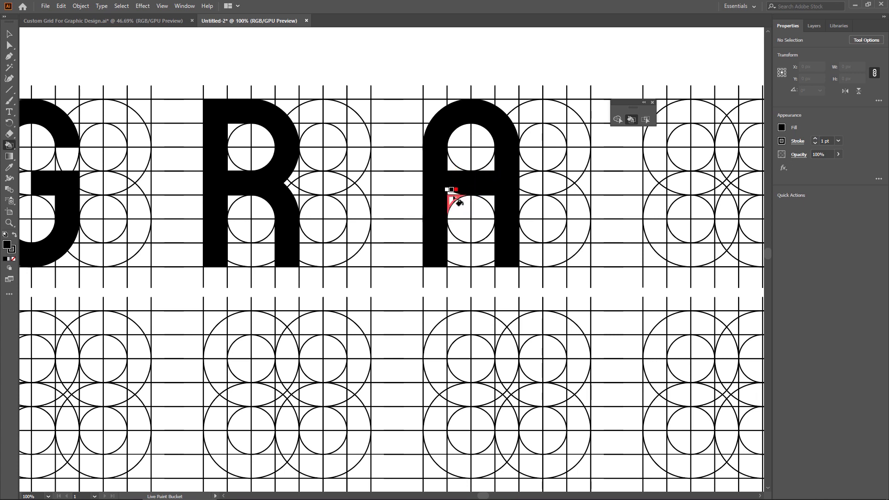
# Fill the top bar and rounded bowl of a letter P with black in the fourth grid of the top row.
pyautogui.moveTo(597, 234); pyautogui.dragTo(383, 232)
pyautogui.click(406, 108)
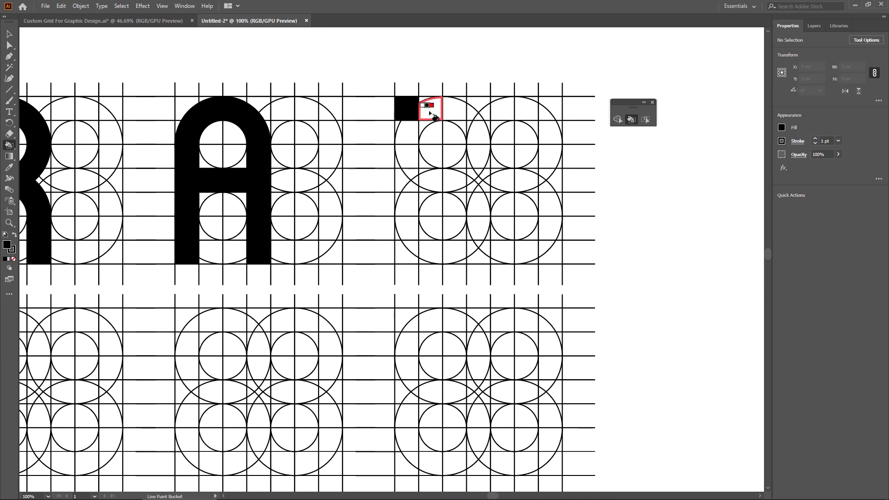
pyautogui.click(429, 107)
pyautogui.click(453, 108)
pyautogui.click(472, 111)
pyautogui.click(477, 132)
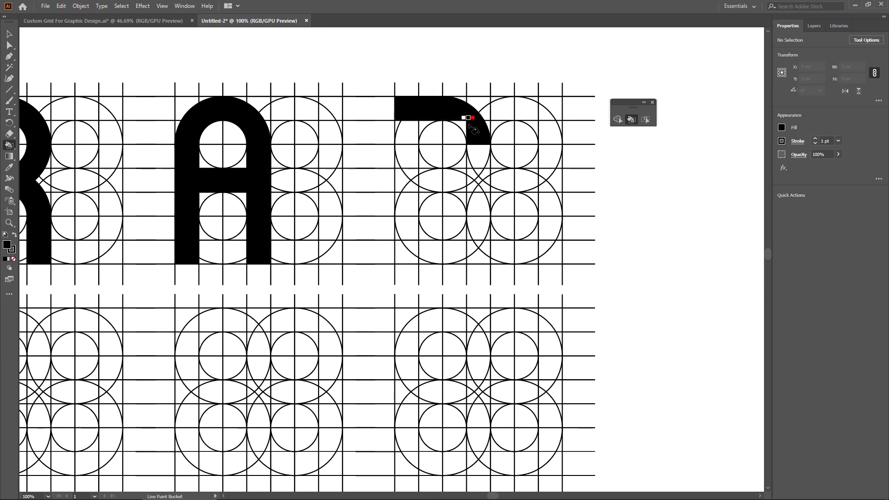
pyautogui.click(482, 150)
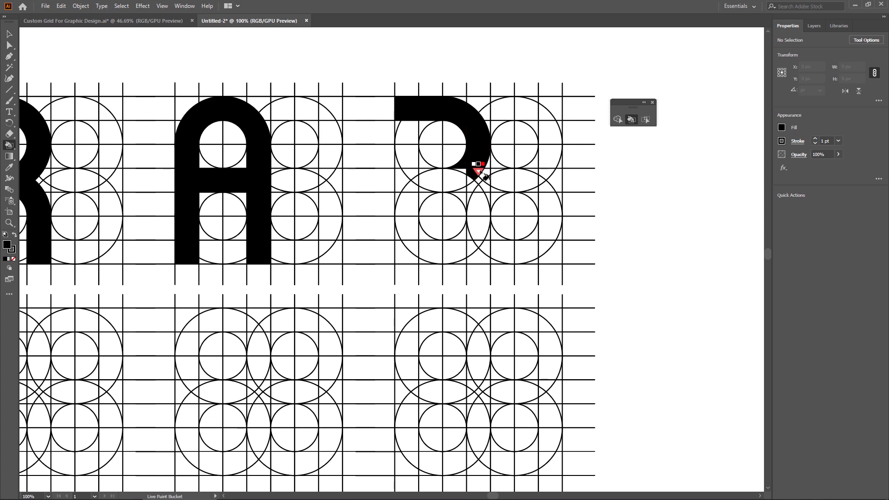
pyautogui.click(467, 178)
pyautogui.click(447, 184)
pyautogui.click(428, 182)
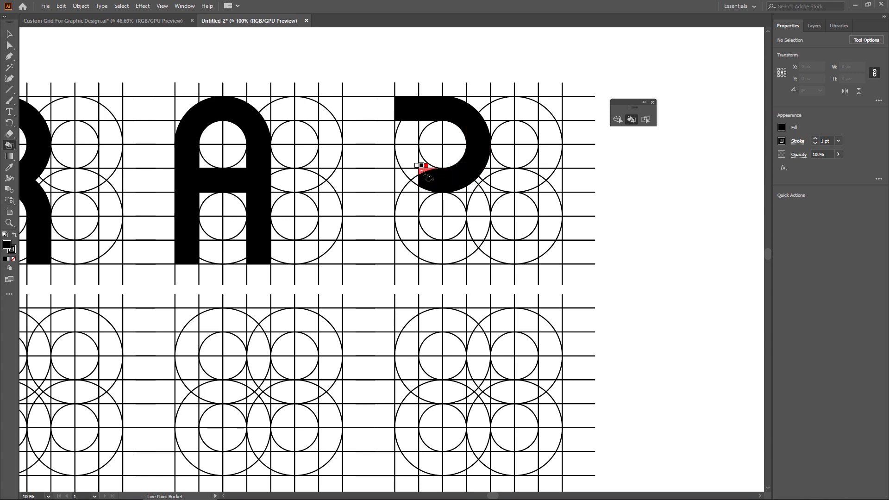
pyautogui.click(413, 183)
pyautogui.click(409, 173)
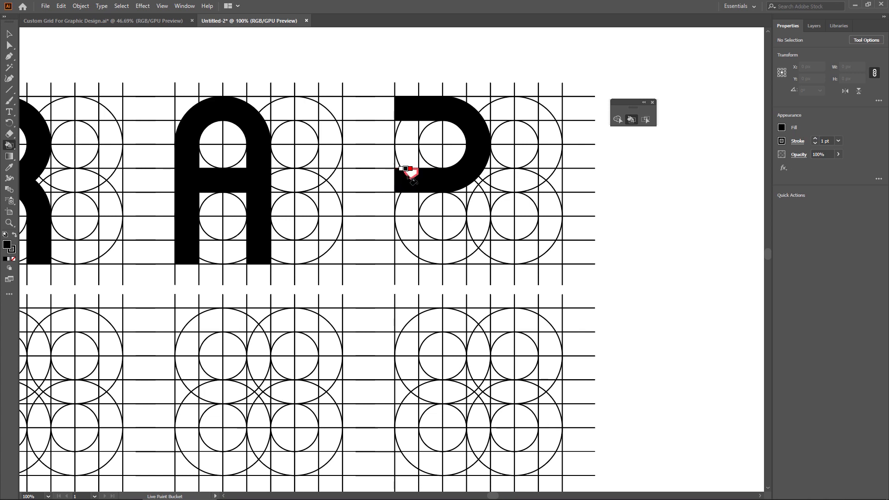
# Fill the left column of the fourth top-row grid with black to complete the stem of the P.
pyautogui.click(406, 160)
pyautogui.click(405, 150)
pyautogui.click(411, 139)
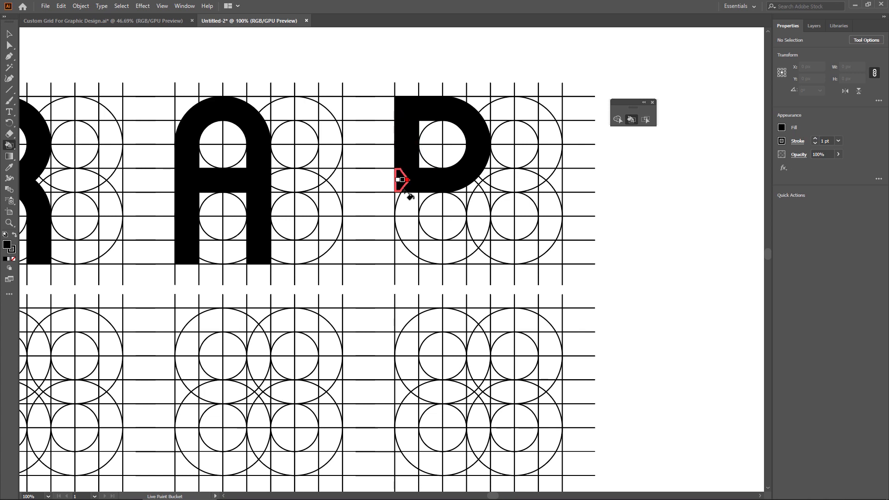
pyautogui.click(405, 204)
pyautogui.click(406, 232)
pyautogui.click(402, 246)
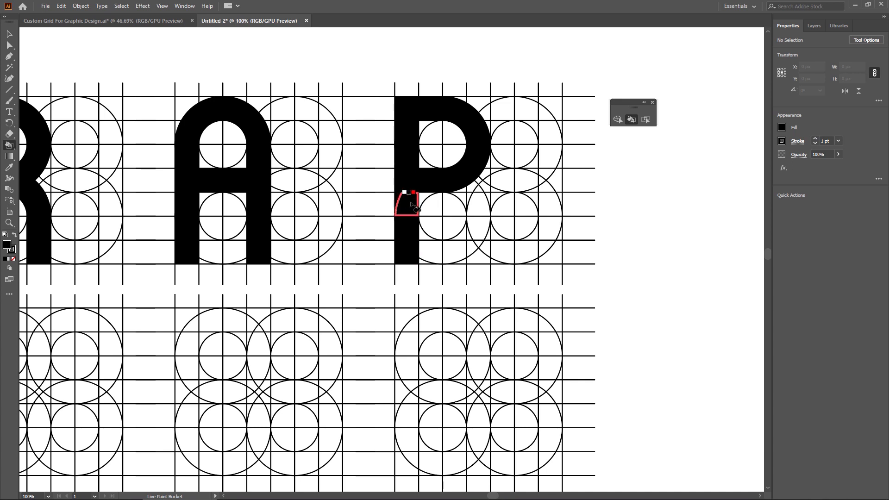
# Fill the full left column of the first grid in the bottom row with black as the H's left stem.
pyautogui.moveTo(407, 227); pyautogui.dragTo(618, 153)
pyautogui.moveTo(455, 268); pyautogui.dragTo(686, 199)
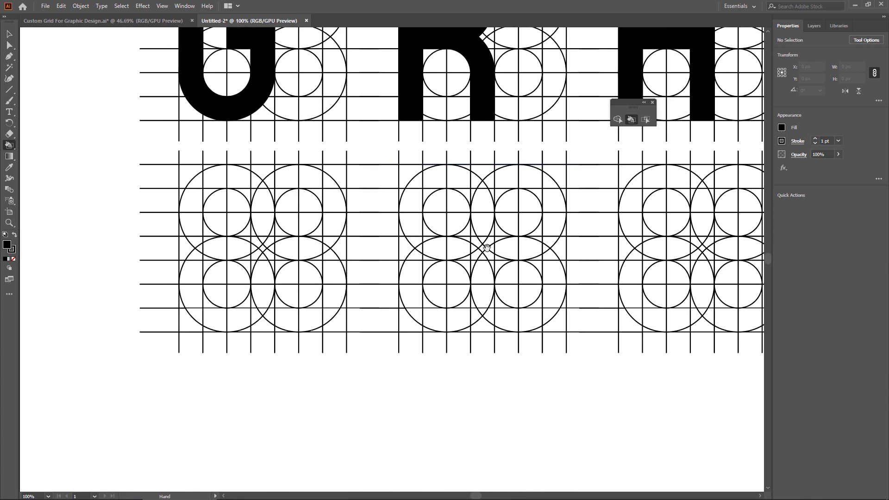
pyautogui.click(190, 175)
pyautogui.click(192, 198)
pyautogui.click(195, 217)
pyautogui.click(181, 231)
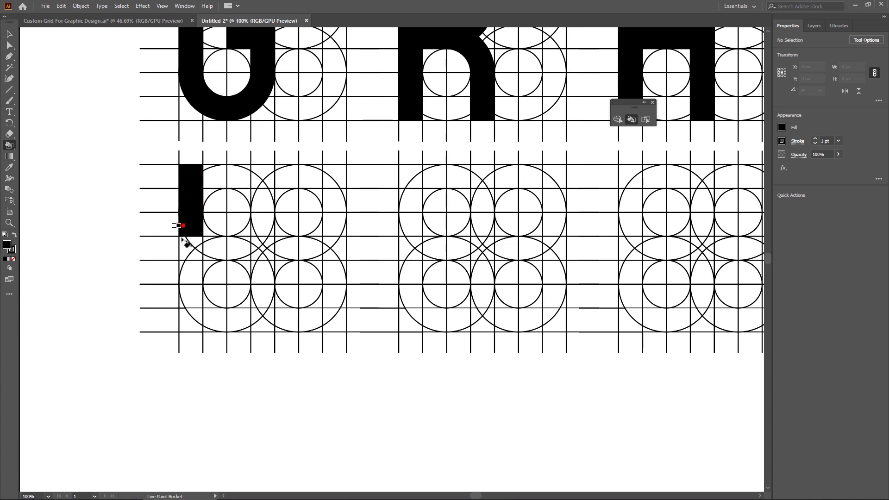
pyautogui.click(187, 245)
pyautogui.moveTo(195, 244); pyautogui.dragTo(188, 322)
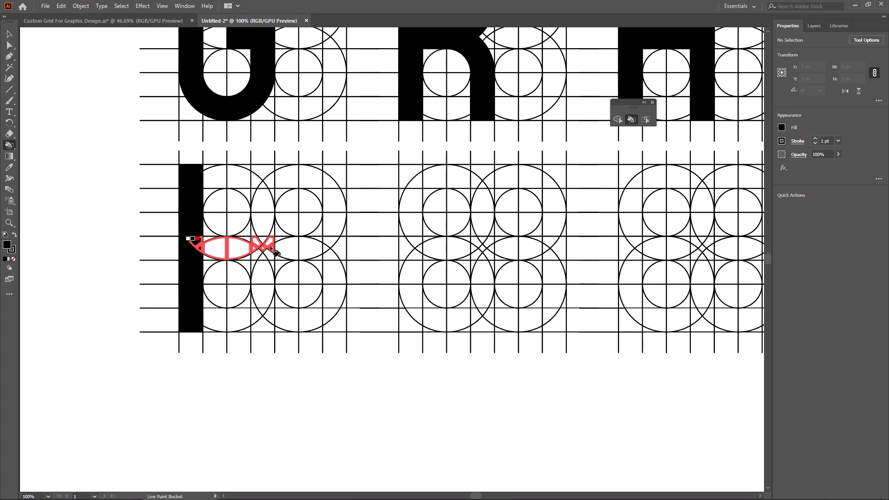
# Fill the middle crossbar and right stem of the letter H with black in the first bottom-row grid.
pyautogui.moveTo(274, 252); pyautogui.dragTo(271, 253)
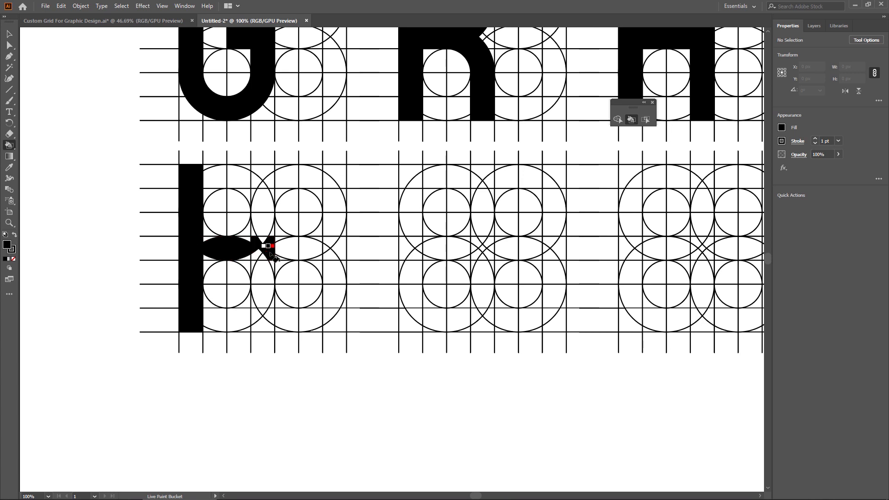
pyautogui.click(247, 239)
pyautogui.click(262, 239)
pyautogui.click(207, 258)
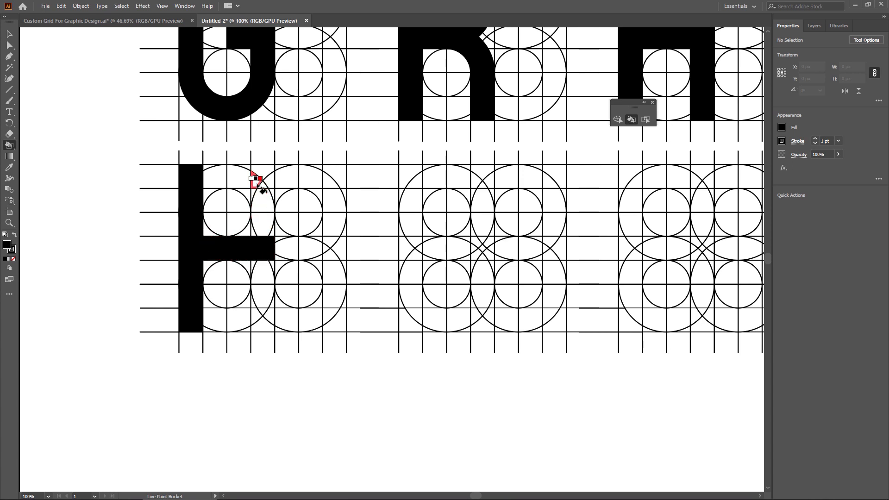
pyautogui.click(269, 183)
pyautogui.click(263, 198)
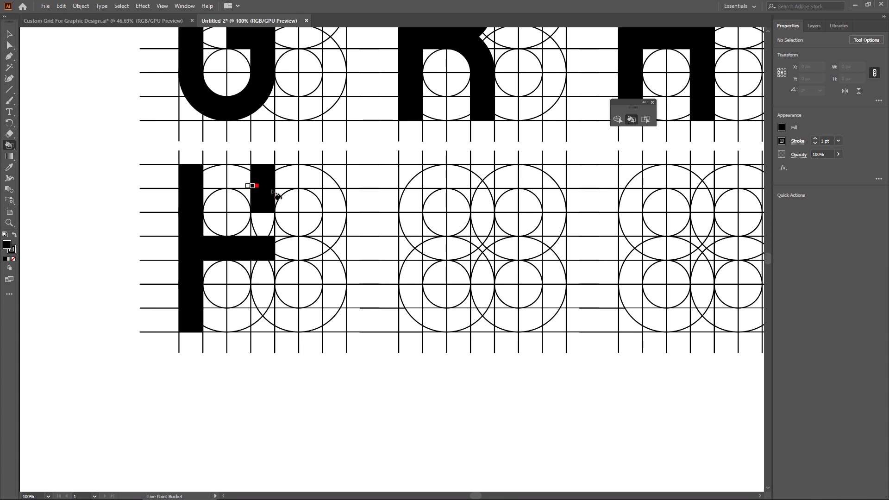
pyautogui.click(271, 236)
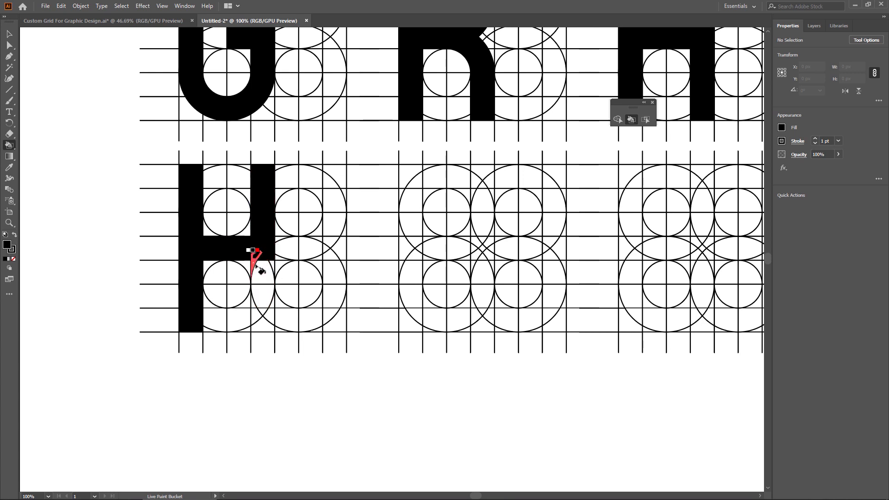
pyautogui.click(272, 261)
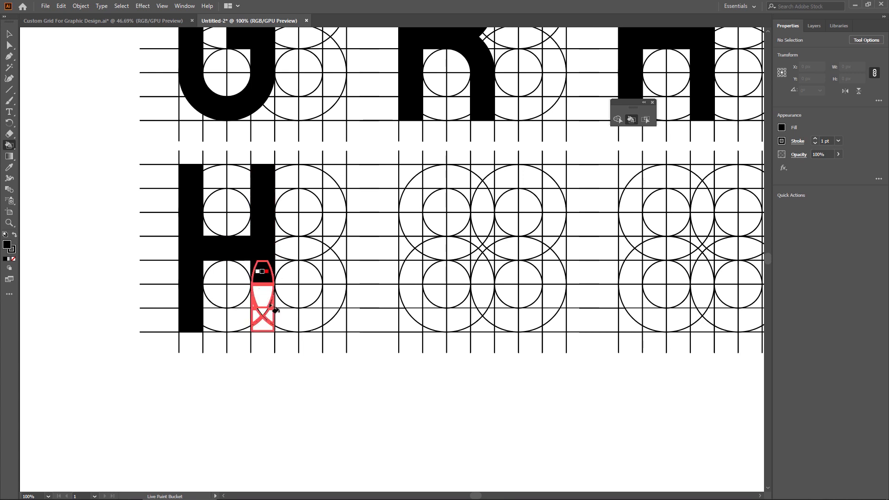
pyautogui.click(264, 312)
# Fill the full left column of the second grid in the bottom row with black to form a letter I.
pyautogui.moveTo(464, 241); pyautogui.dragTo(315, 252)
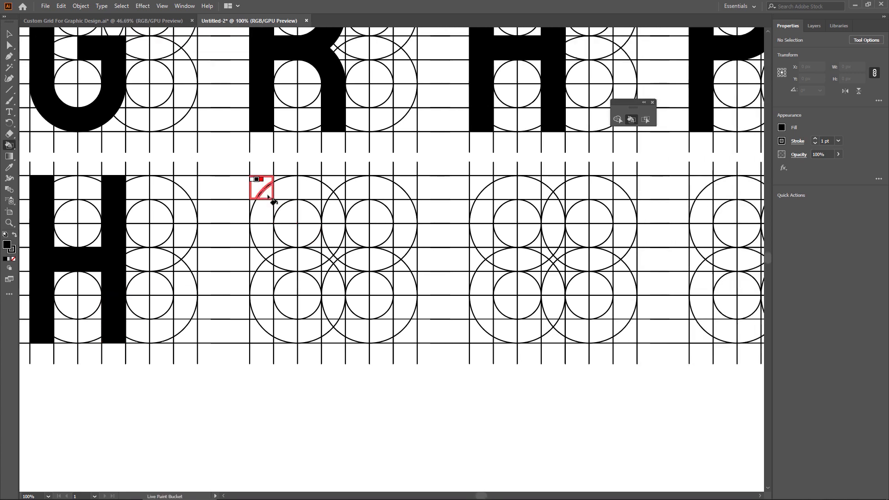
pyautogui.moveTo(269, 196); pyautogui.dragTo(261, 203)
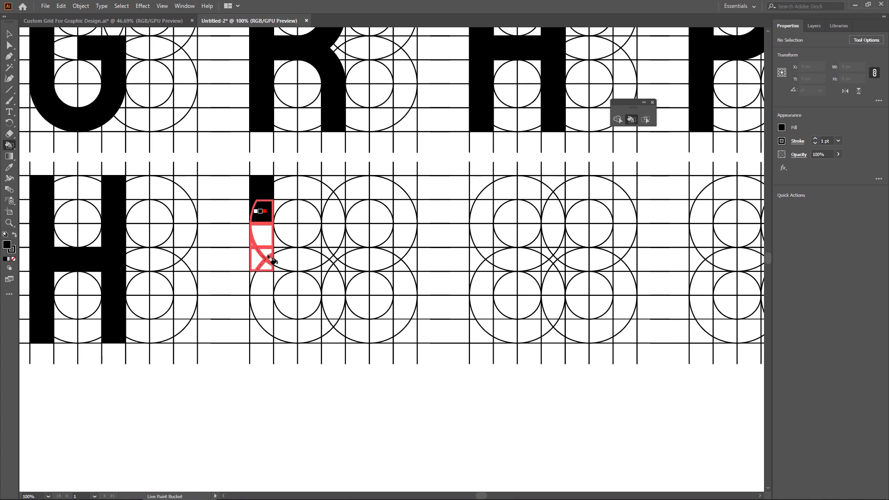
pyautogui.moveTo(271, 259); pyautogui.dragTo(268, 272)
pyautogui.moveTo(259, 335); pyautogui.dragTo(260, 336)
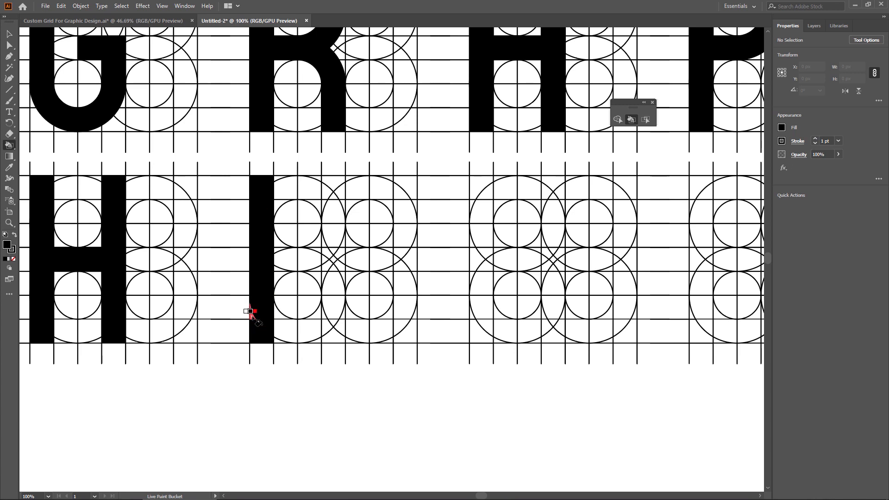
# Fill the cells of the third grid in the bottom row with black to form a letter C open on its right side.
pyautogui.hscroll(5, 366, 254)
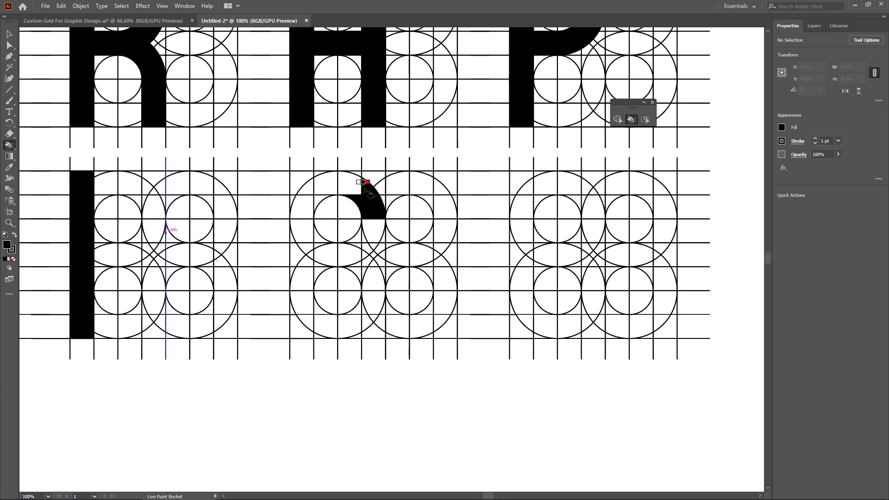
pyautogui.moveTo(365, 188)
pyautogui.mouseDown()
pyautogui.moveTo(309, 188)
pyautogui.moveTo(316, 198)
pyautogui.moveTo(300, 203)
pyautogui.moveTo(305, 249)
pyautogui.mouseUp()
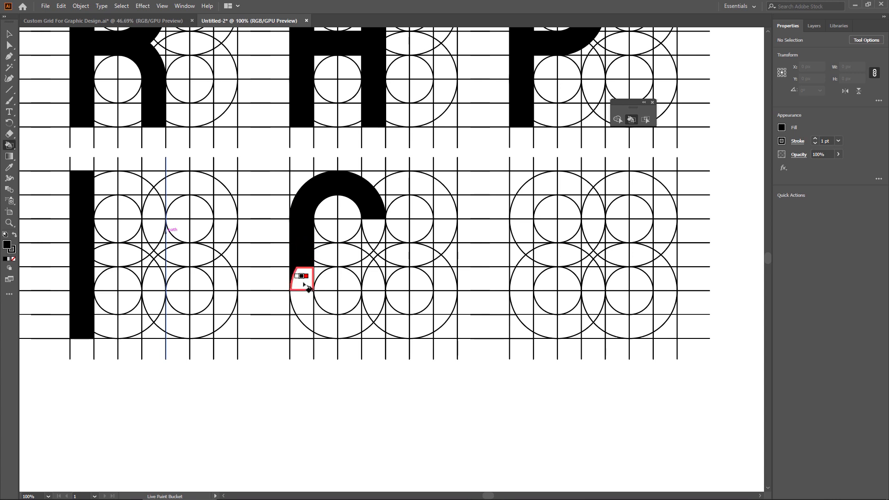
pyautogui.moveTo(305, 286)
pyautogui.mouseDown()
pyautogui.moveTo(318, 324)
pyautogui.moveTo(355, 324)
pyautogui.moveTo(357, 311)
pyautogui.moveTo(373, 320)
pyautogui.moveTo(364, 312)
pyautogui.moveTo(370, 277)
pyautogui.mouseUp()
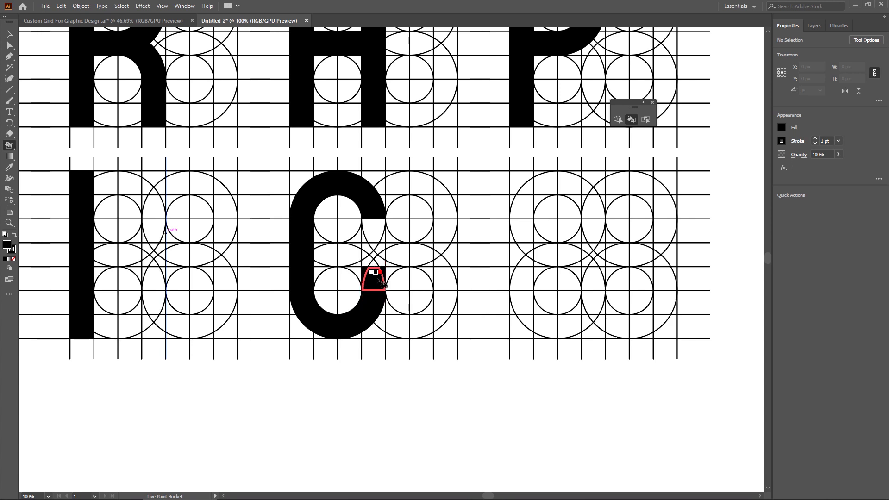
pyautogui.click(380, 283)
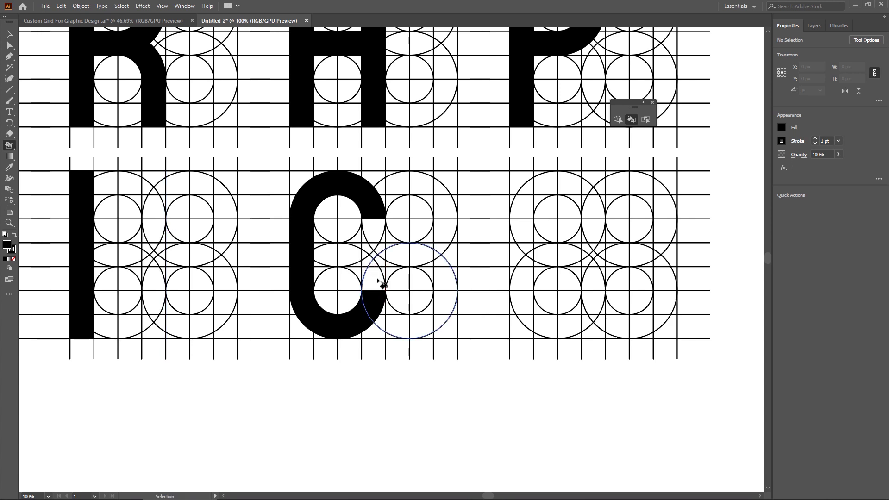
# Fill the cells of the fourth grid in the bottom row with black to form a letter S, undoing any misplaced fill.
pyautogui.moveTo(536, 274); pyautogui.dragTo(353, 266)
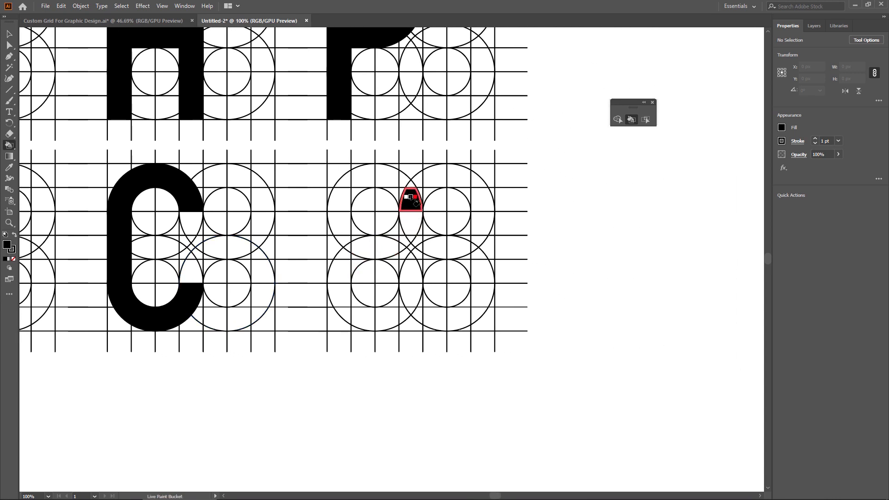
pyautogui.moveTo(392, 177)
pyautogui.mouseDown()
pyautogui.moveTo(352, 180)
pyautogui.moveTo(336, 214)
pyautogui.mouseUp()
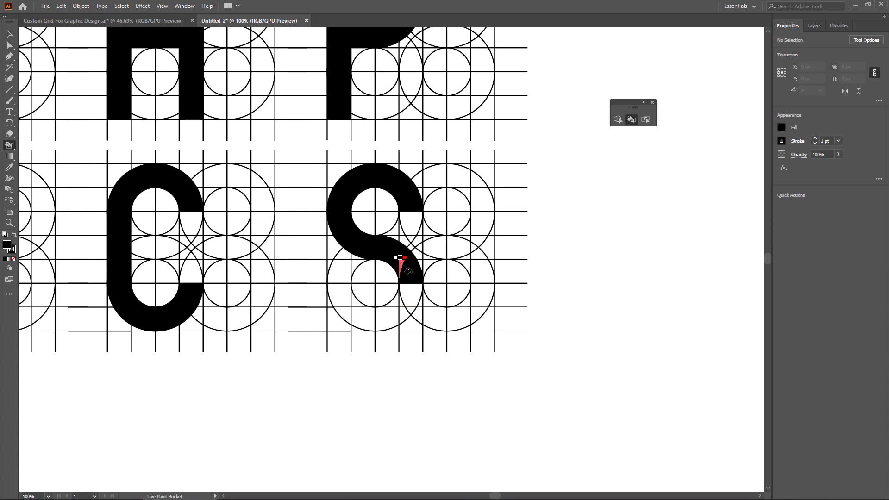
pyautogui.click(410, 294)
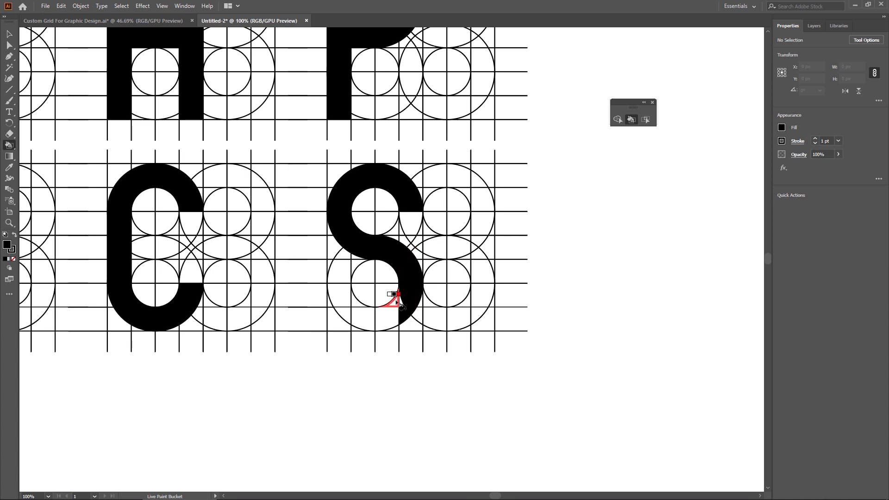
pyautogui.click(393, 316)
pyautogui.click(364, 318)
pyautogui.click(341, 299)
pyautogui.click(338, 274)
pyautogui.hotkey('ctrl', 'z')
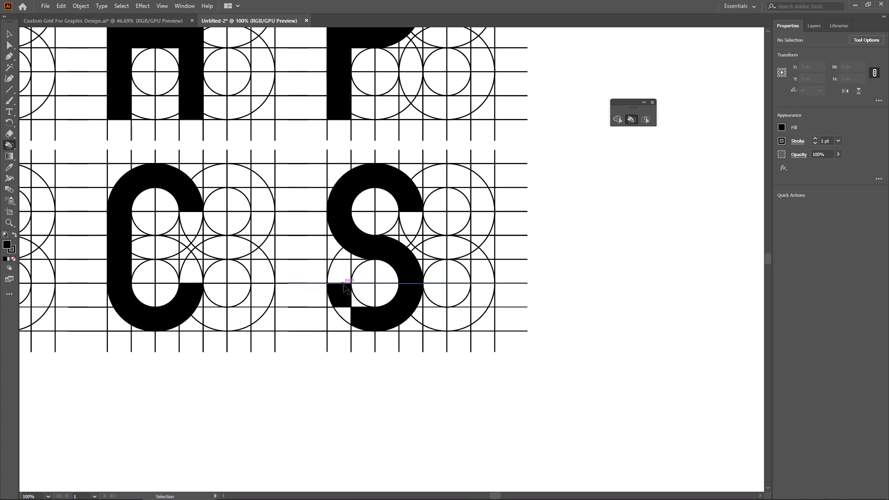
pyautogui.click(355, 304)
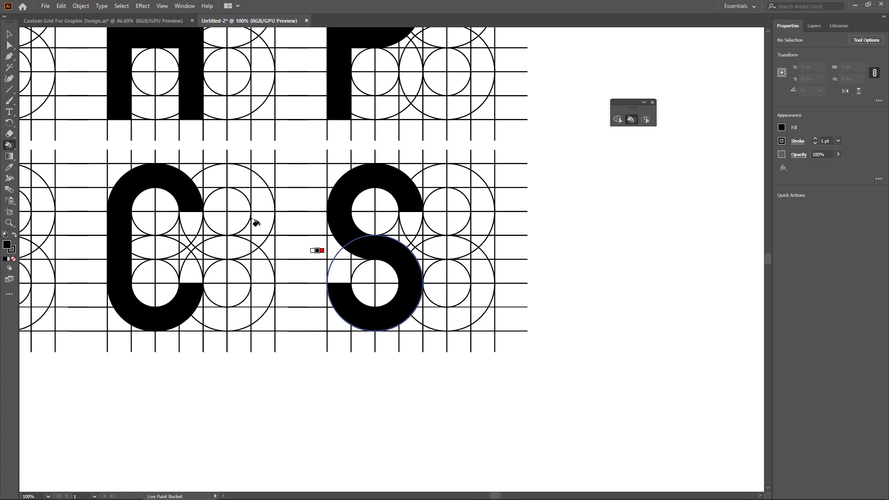
# Duplicate the GRAP row with its grids and place the copy below the HICS row.
pyautogui.click(9, 34)
pyautogui.hotkey('ctrl', '0')
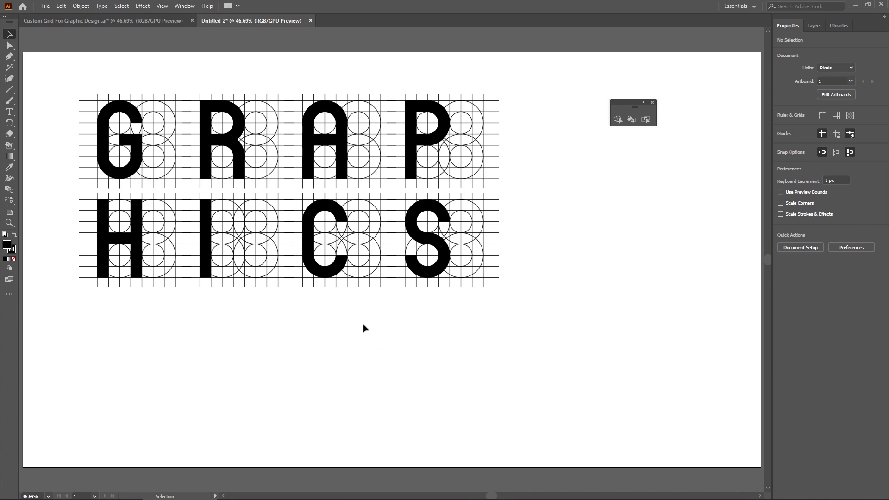
pyautogui.click(133, 194)
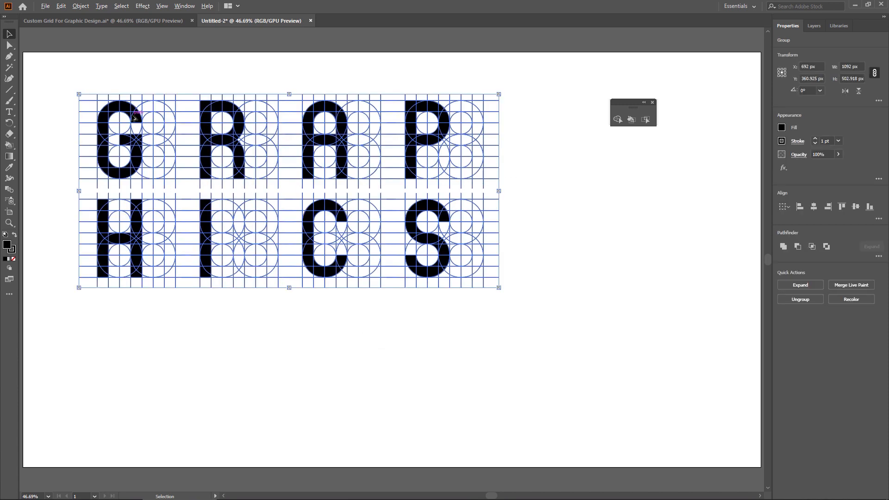
pyautogui.moveTo(133, 195); pyautogui.dragTo(133, 315)
pyautogui.hotkey('ctrl', 'z')
pyautogui.click(261, 314)
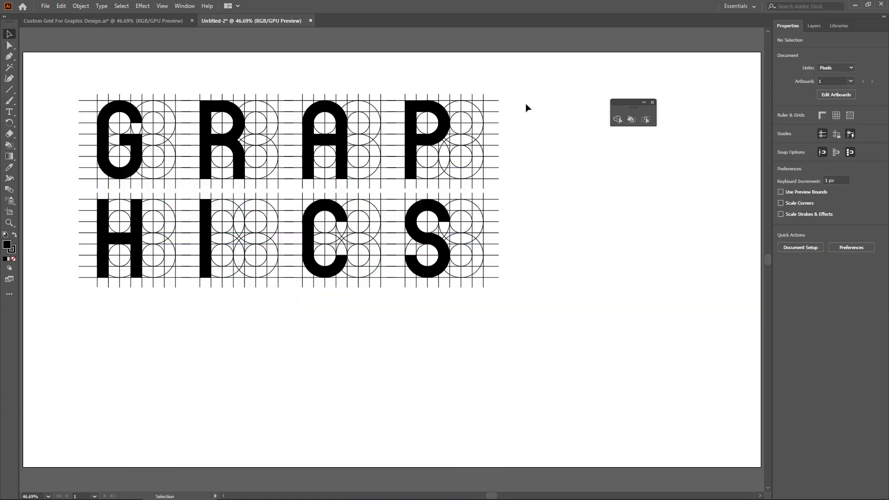
pyautogui.click(125, 138)
pyautogui.moveTo(125, 137); pyautogui.dragTo(133, 340)
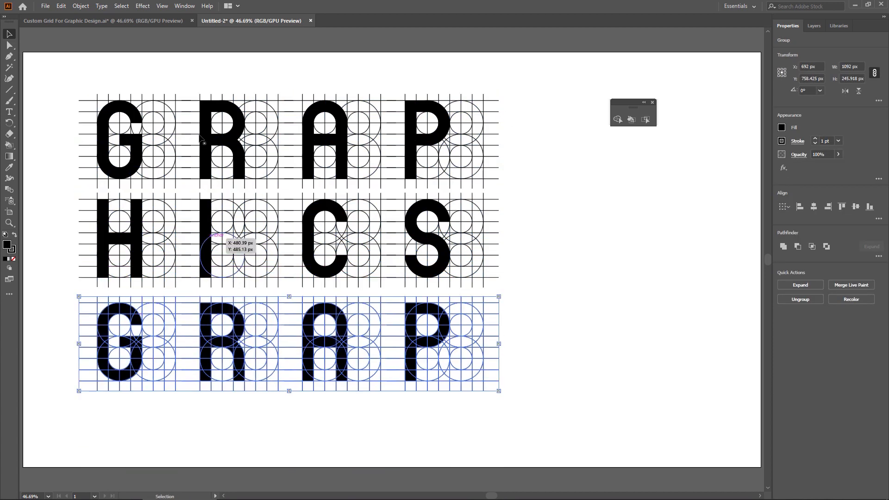
# Expand the Live Paint groups of the copied GRAP row and ungroup it into separate letters.
pyautogui.click(81, 5)
pyautogui.moveTo(123, 287)
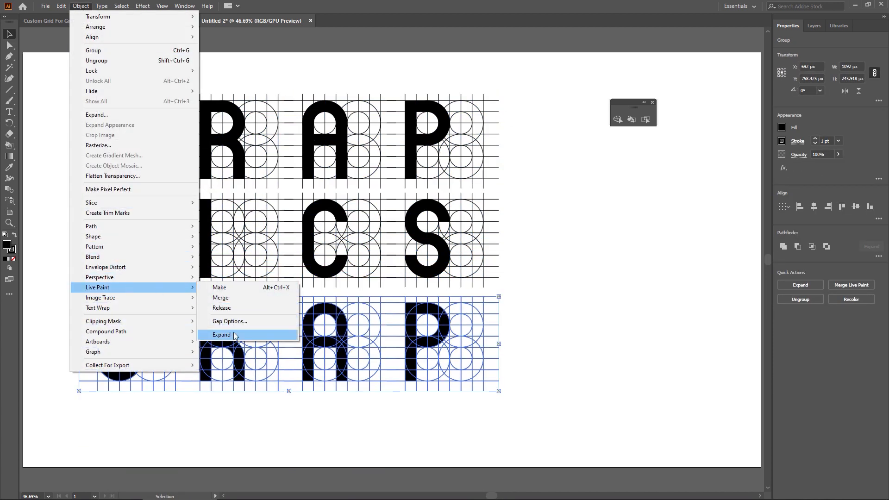
pyautogui.click(250, 335)
pyautogui.rightClick(343, 340)
pyautogui.click(384, 407)
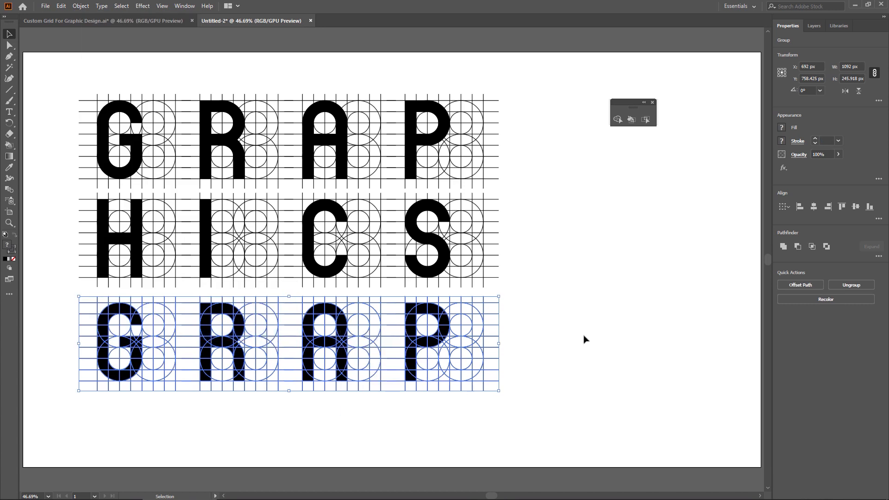
pyautogui.click(585, 337)
# Ungroup the copied P to strip its grid lines, undoing the deletion of the whole letter.
pyautogui.click(479, 306)
pyautogui.press('Delete')
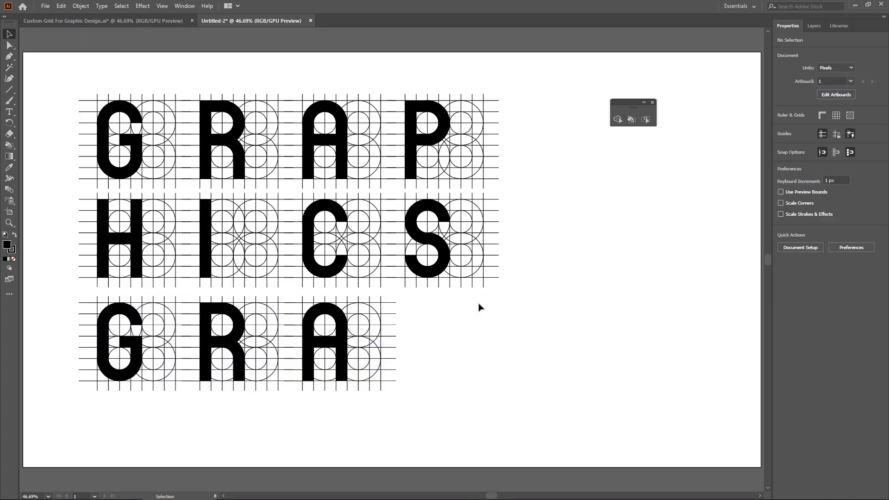
pyautogui.hotkey('ctrl', 'z')
pyautogui.rightClick(479, 306)
pyautogui.click(520, 373)
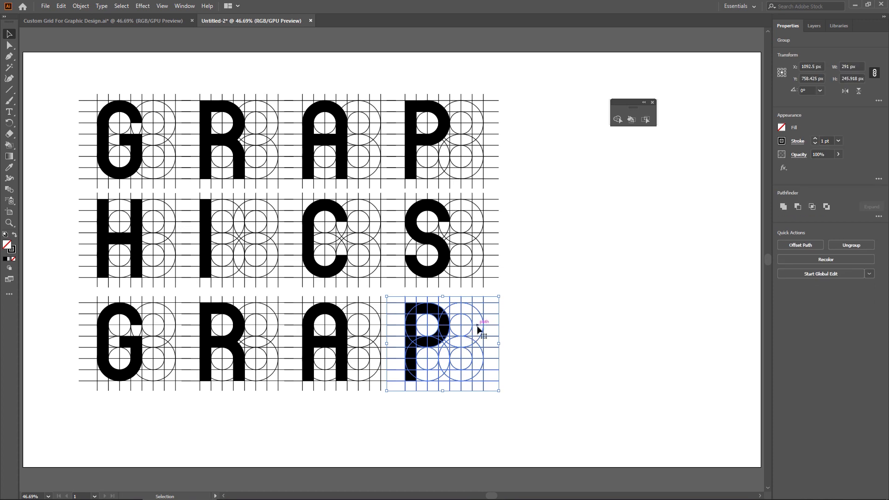
# Ungroup the copied A and R and delete their grid lines, keeping only the black letter shapes.
pyautogui.click(368, 318)
pyautogui.rightClick(371, 319)
pyautogui.click(412, 391)
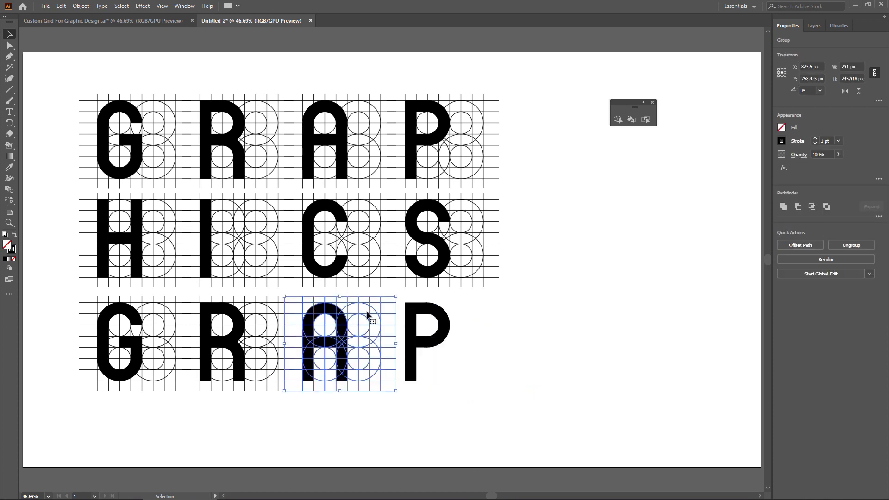
pyautogui.click(274, 311)
pyautogui.rightClick(273, 311)
pyautogui.click(308, 389)
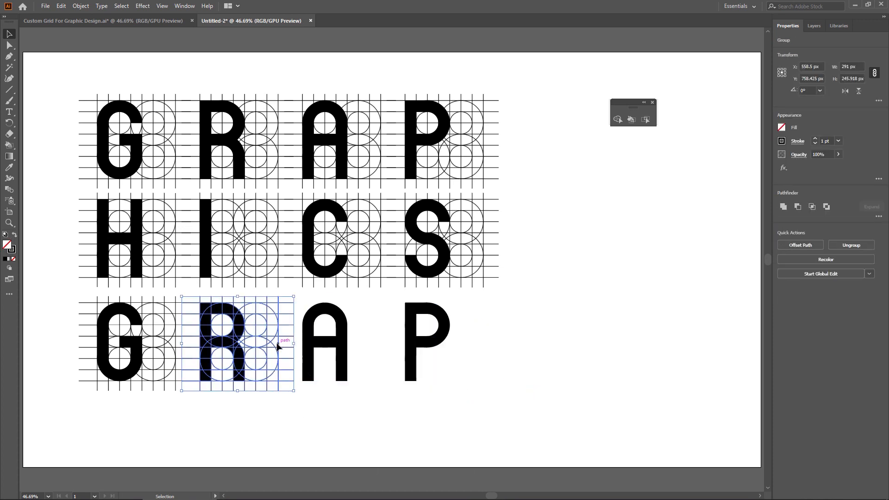
pyautogui.press('Delete')
# Ungroup the copied G and delete its grid lines.
pyautogui.click(175, 317)
pyautogui.rightClick(174, 318)
pyautogui.click(208, 390)
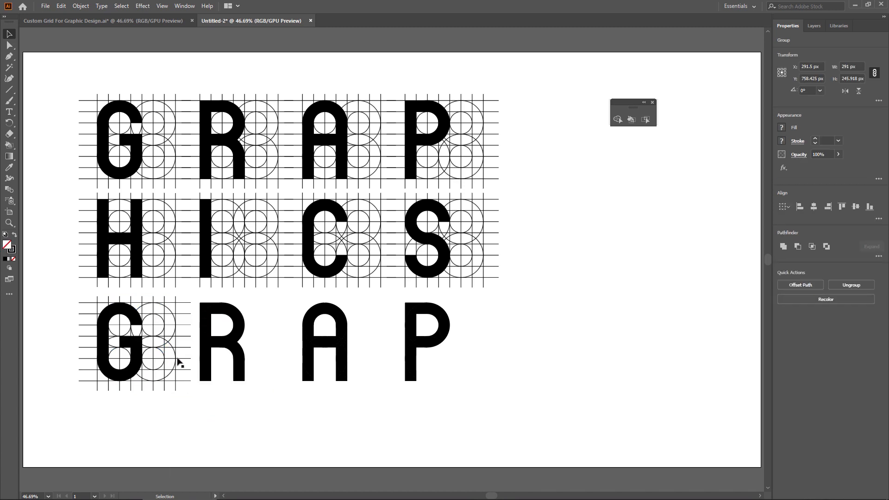
pyautogui.click(175, 337)
pyautogui.press('Delete')
# Duplicate the HICS row below the cleaned GRAP letters and ungroup the copy into separate Live Paint letters.
pyautogui.click(151, 221)
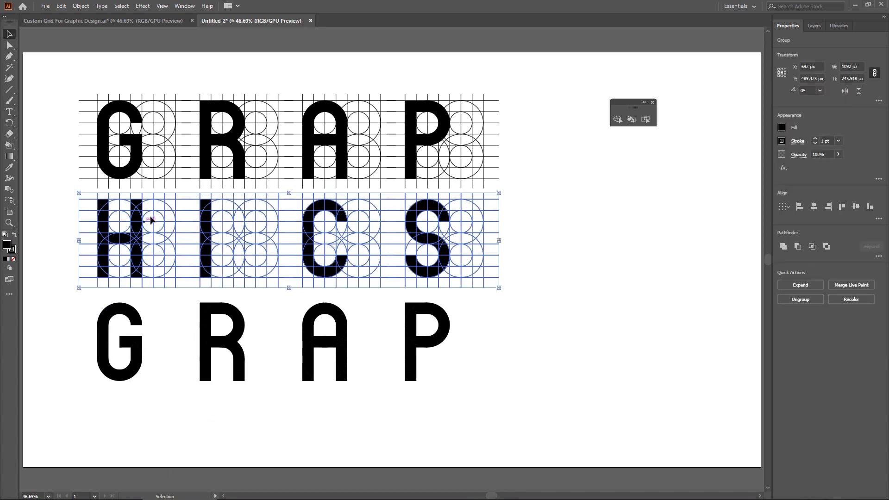
pyautogui.moveTo(152, 220); pyautogui.dragTo(153, 424)
pyautogui.scroll(-4, 383, 248)
pyautogui.rightClick(458, 328)
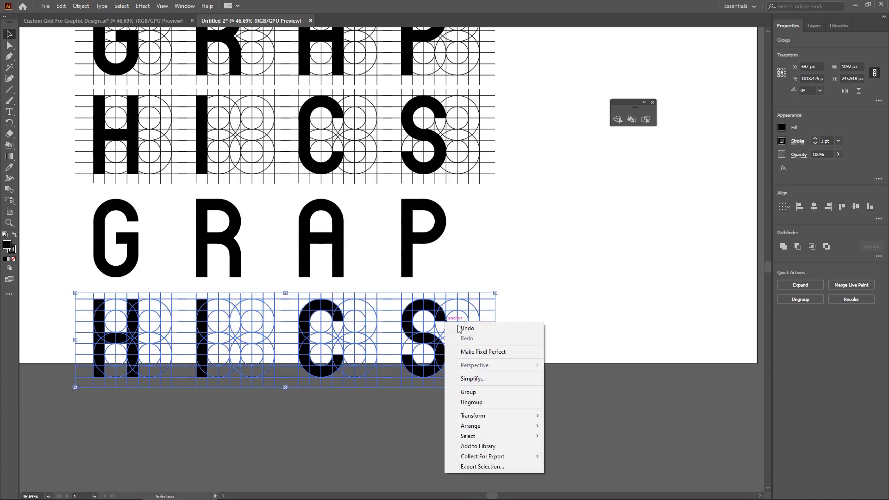
pyautogui.click(471, 402)
pyautogui.click(475, 310)
pyautogui.rightClick(476, 310)
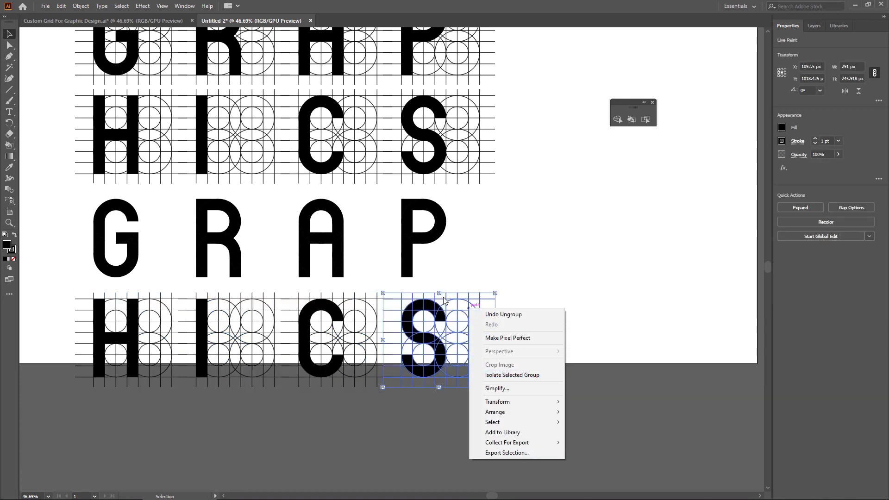
# Expand the Live Paint of all four letters in the copied HICS row.
pyautogui.moveTo(537, 291); pyautogui.dragTo(92, 345)
pyautogui.click(80, 6)
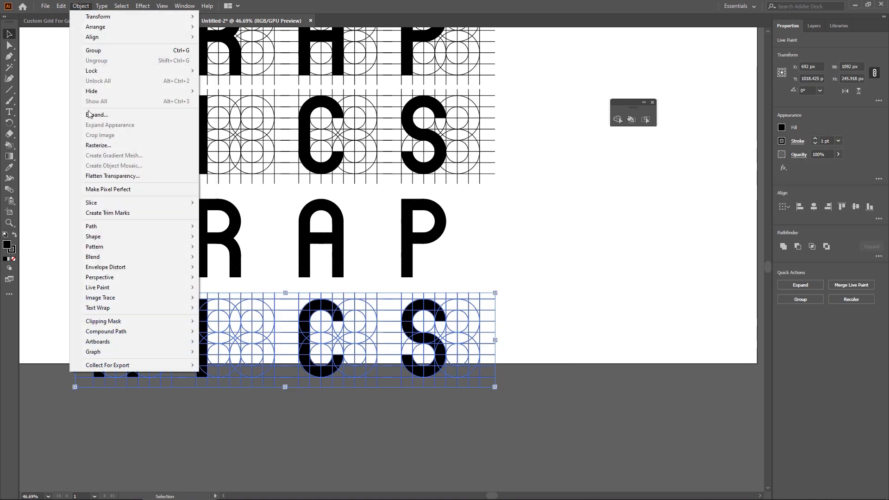
pyautogui.moveTo(123, 288)
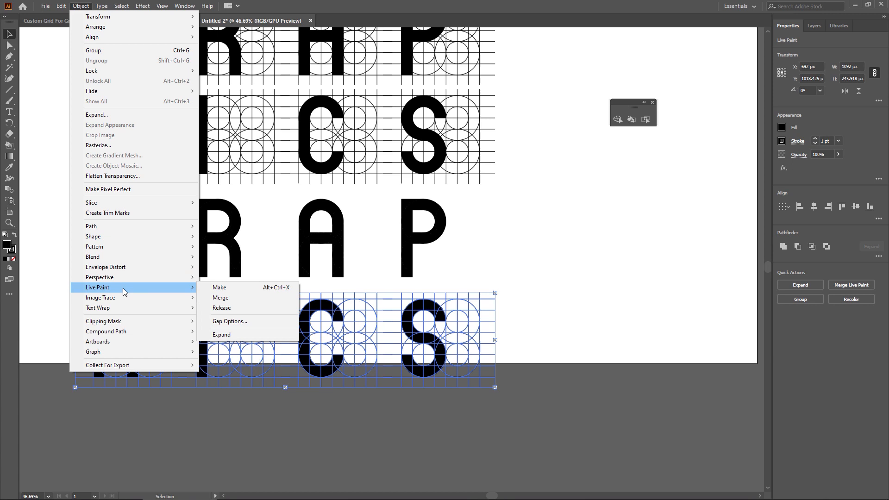
pyautogui.click(253, 336)
# Ungroup the expanded S in the copied HICS row and delete its grid lines.
pyautogui.click(504, 309)
pyautogui.rightClick(478, 311)
pyautogui.click(511, 388)
pyautogui.click(505, 322)
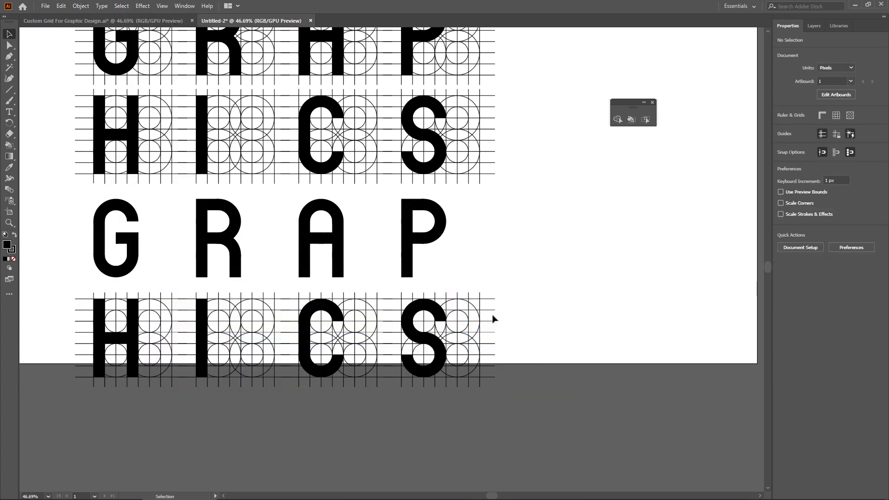
pyautogui.click(486, 311)
pyautogui.rightClick(486, 308)
pyautogui.click(509, 379)
pyautogui.click(486, 311)
pyautogui.click(481, 313)
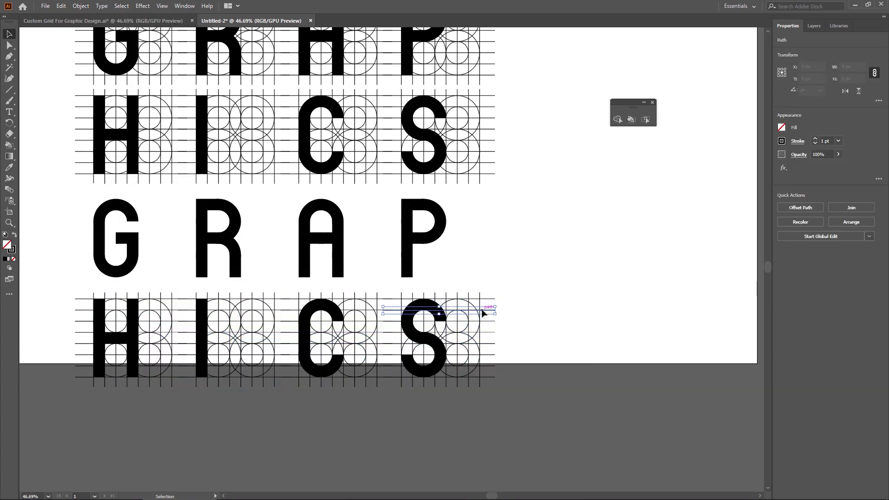
pyautogui.click(482, 311)
pyautogui.click(478, 308)
pyautogui.moveTo(478, 307)
pyautogui.mouseDown()
pyautogui.moveTo(502, 309)
pyautogui.moveTo(479, 312)
pyautogui.moveTo(483, 302)
pyautogui.mouseUp()
pyautogui.rightClick(494, 303)
pyautogui.click(532, 381)
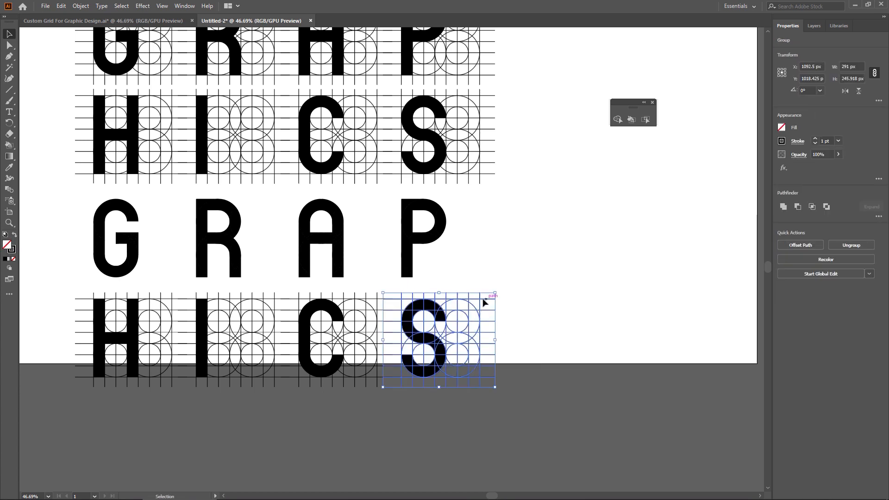
pyautogui.press('Delete')
# Ungroup the copied C, I and H and delete their grid lines, leaving only the black letter shapes.
pyautogui.rightClick(350, 299)
pyautogui.click(367, 396)
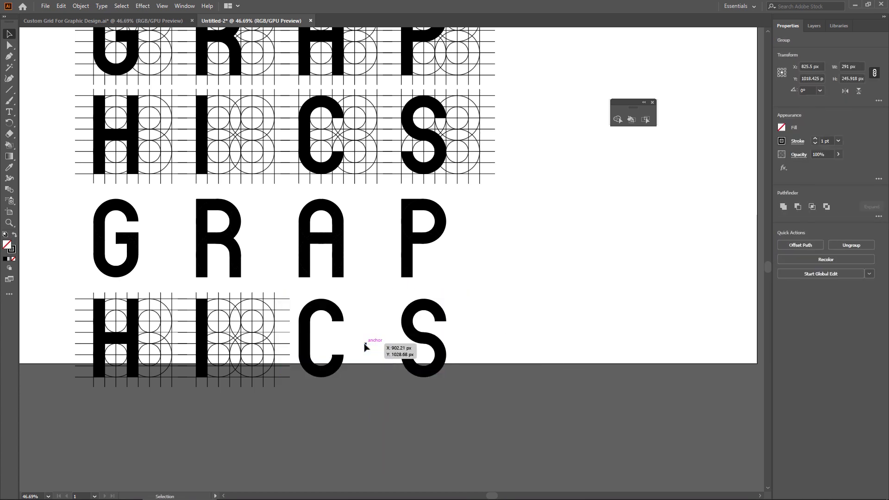
pyautogui.moveTo(238, 318)
pyautogui.mouseDown()
pyautogui.moveTo(266, 394)
pyautogui.moveTo(242, 323)
pyautogui.mouseUp()
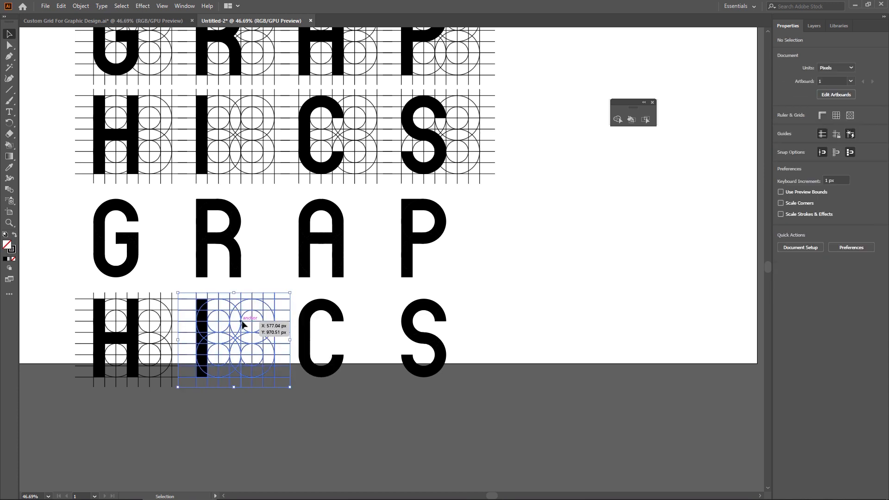
pyautogui.press('Delete')
pyautogui.rightClick(159, 311)
pyautogui.click(184, 381)
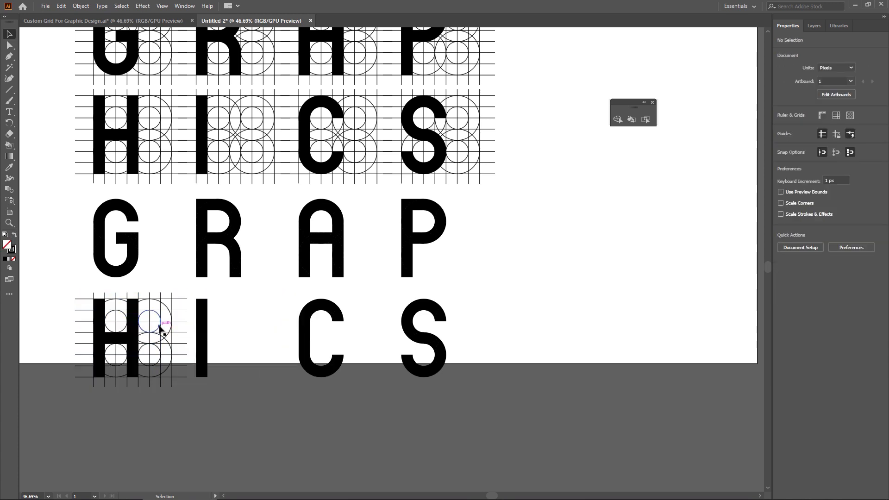
pyautogui.press('Delete')
# Line up the cleaned HICS letters after the P of GRAP and move the C and S closer to the I.
pyautogui.moveTo(484, 314); pyautogui.dragTo(469, 228)
pyautogui.moveTo(683, 324); pyautogui.dragTo(633, 332)
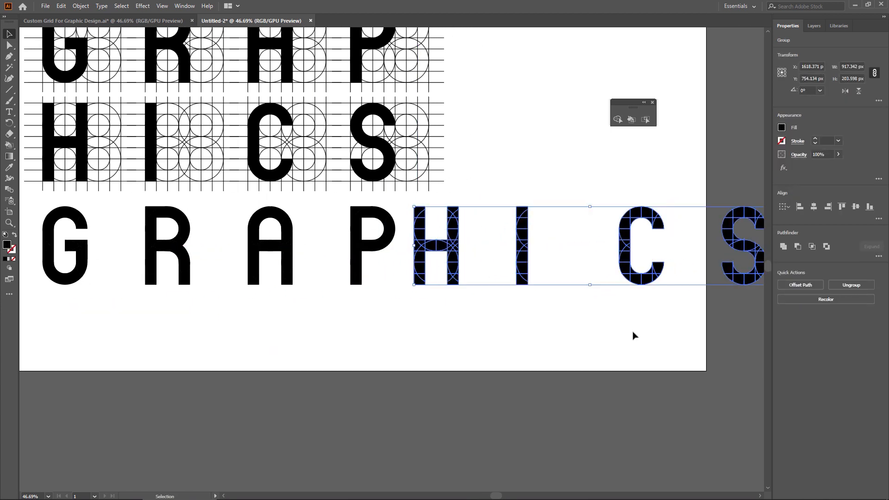
pyautogui.click(633, 332)
pyautogui.moveTo(640, 217); pyautogui.dragTo(569, 218)
pyautogui.moveTo(725, 229); pyautogui.dragTo(613, 230)
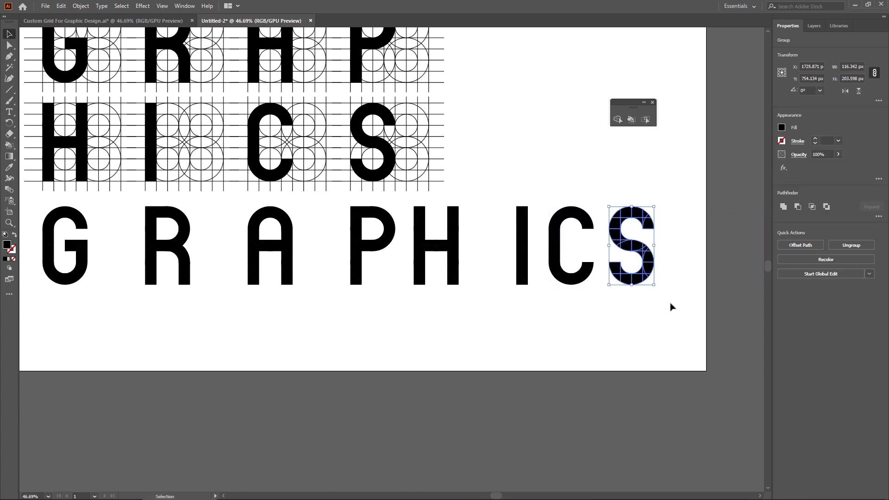
# Unite the pieces of the cleaned S, C and I into one solid shape per letter with Pathfinder.
pyautogui.moveTo(671, 303); pyautogui.dragTo(60, 225)
pyautogui.click(468, 369)
pyautogui.click(621, 273)
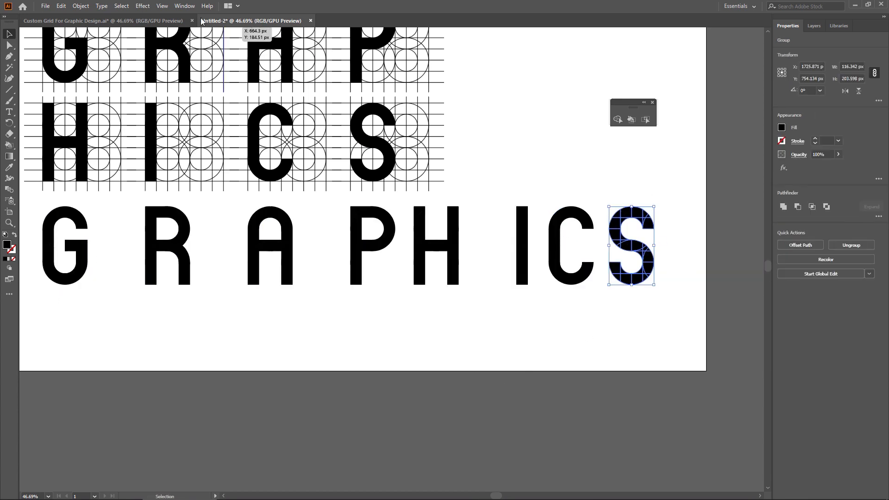
pyautogui.click(185, 5)
pyautogui.click(240, 341)
pyautogui.click(595, 352)
pyautogui.moveTo(571, 325); pyautogui.dragTo(573, 264)
pyautogui.click(595, 353)
pyautogui.moveTo(512, 312); pyautogui.dragTo(520, 276)
pyautogui.click(595, 352)
# Unite the pieces of the cleaned H, P, A, R and G into one solid shape per letter.
pyautogui.click(442, 280)
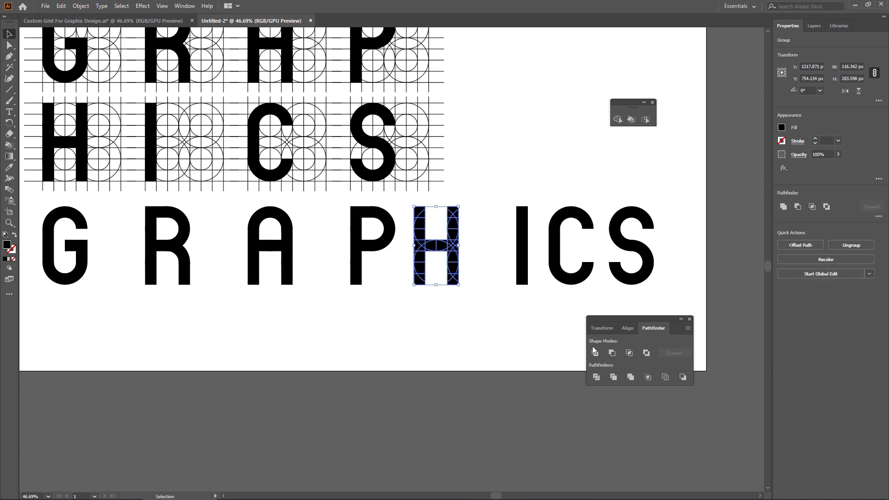
pyautogui.click(594, 353)
pyautogui.click(353, 281)
pyautogui.click(595, 353)
pyautogui.click(255, 280)
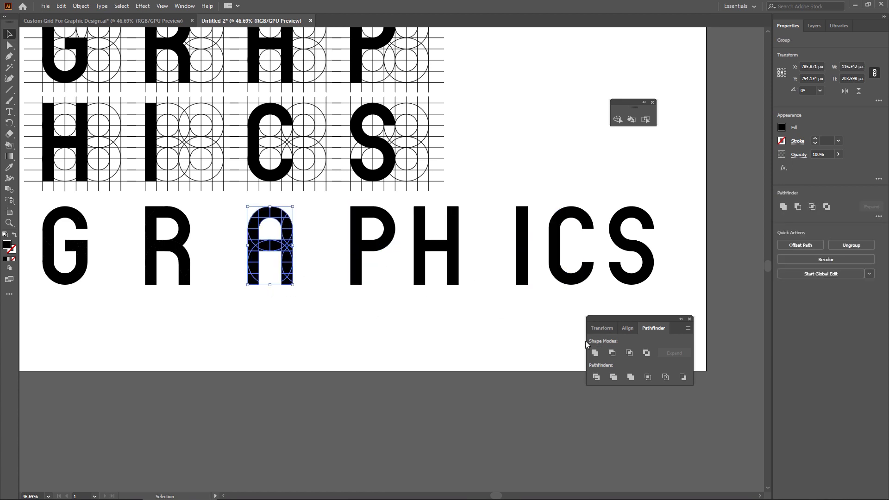
pyautogui.click(595, 353)
pyautogui.moveTo(155, 283)
pyautogui.mouseDown()
pyautogui.moveTo(224, 288)
pyautogui.moveTo(155, 283)
pyautogui.mouseUp()
pyautogui.click(595, 352)
pyautogui.click(51, 250)
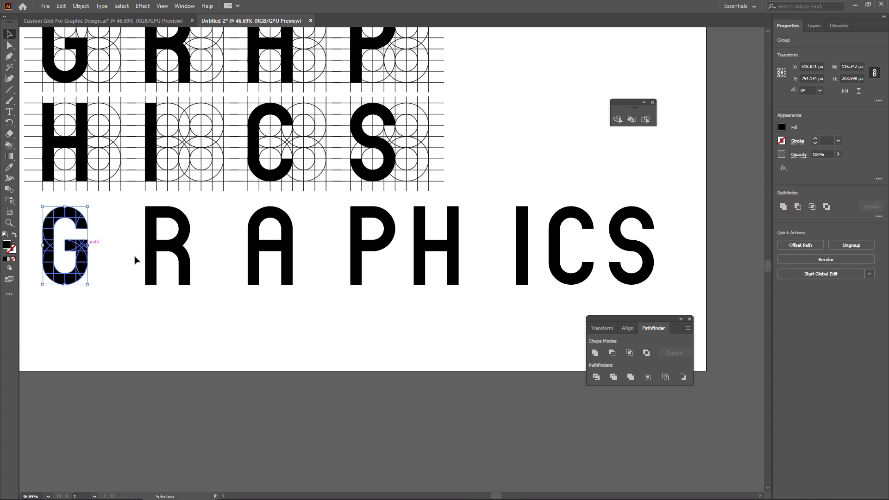
pyautogui.click(594, 353)
# Move the R, A and P close behind the G and bring the HICS letters up to the P.
pyautogui.click(203, 268)
pyautogui.moveTo(161, 249); pyautogui.dragTo(112, 250)
pyautogui.moveTo(257, 250); pyautogui.dragTo(158, 249)
pyautogui.moveTo(360, 247); pyautogui.dragTo(212, 250)
pyautogui.moveTo(655, 222); pyautogui.dragTo(292, 248)
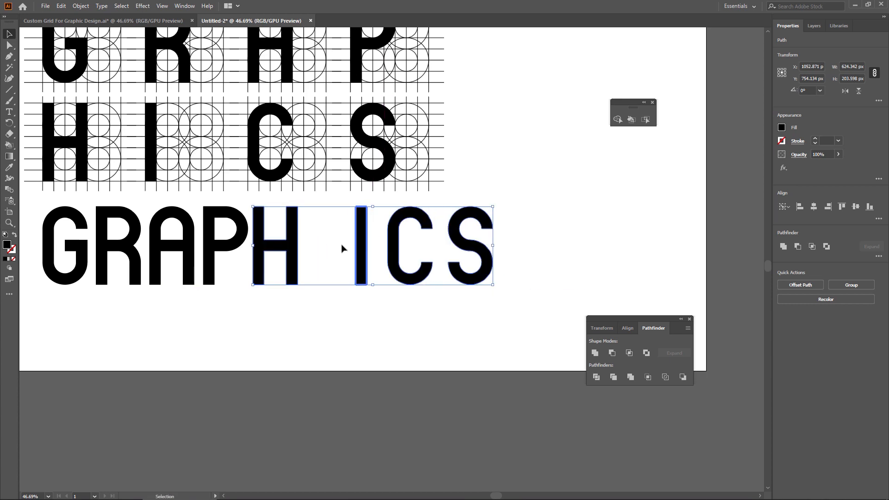
# Move the I, C and S close behind the H to complete the word GRAPHICS.
pyautogui.click(342, 248)
pyautogui.moveTo(361, 250); pyautogui.dragTo(316, 250)
pyautogui.moveTo(389, 251); pyautogui.dragTo(327, 252)
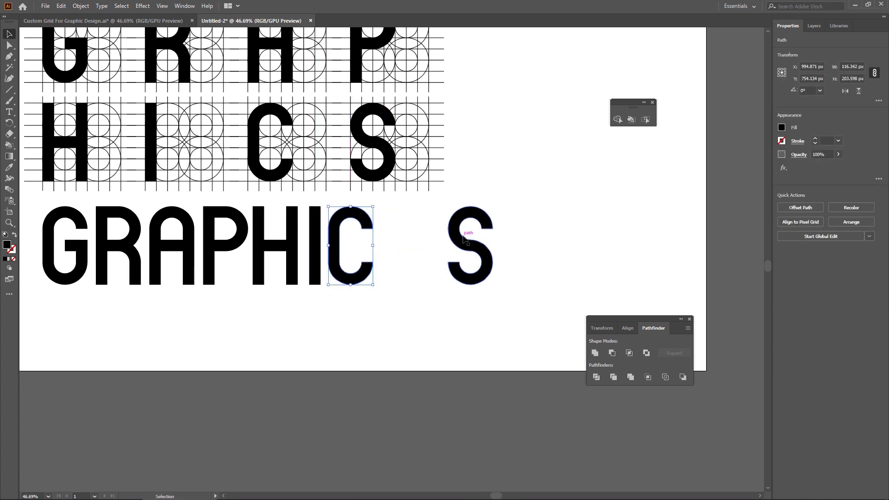
pyautogui.moveTo(467, 250); pyautogui.dragTo(402, 250)
# Select all the letters of the GRAPHICS word and distribute the horizontal spacing between them evenly.
pyautogui.moveTo(486, 289); pyautogui.dragTo(37, 199)
pyautogui.click(879, 220)
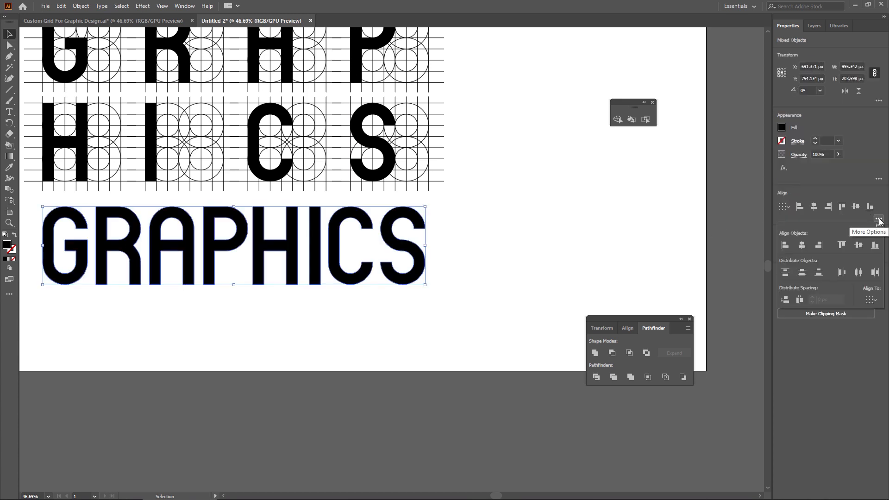
pyautogui.click(800, 299)
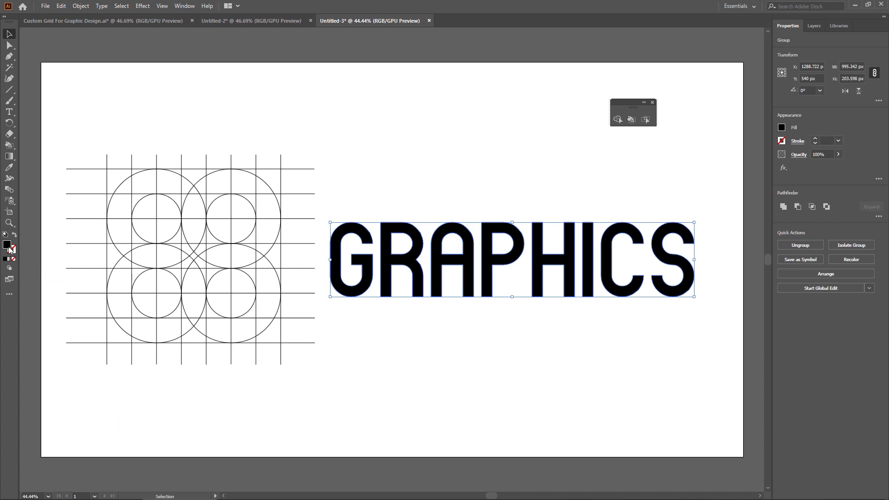
# Fill the GRAPHICS lettering beside the grid in the Untitled-3 document with a deep pink at a hue of 334°.
pyautogui.doubleClick(7, 245)
pyautogui.moveTo(455, 212); pyautogui.dragTo(455, 196)
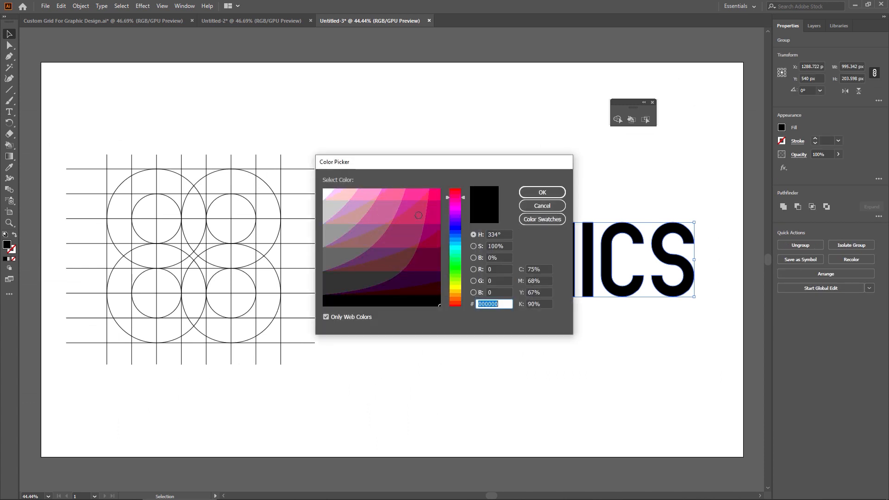
pyautogui.click(417, 216)
pyautogui.click(542, 192)
pyautogui.click(532, 185)
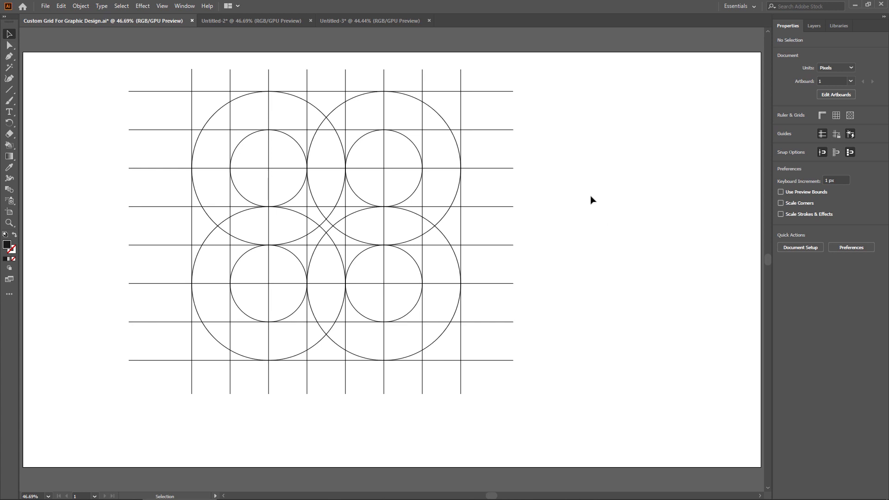
# Scale the circle-and-line grid in the Custom Grid document down to about 251 by 213 px.
pyautogui.moveTo(591, 200); pyautogui.dragTo(226, 151)
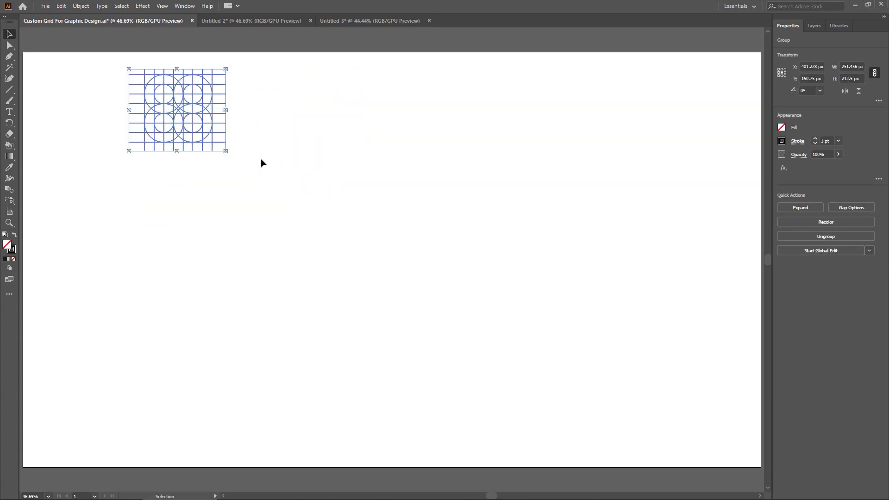
# Move the circle-and-line grid to the artboard's left side and align it vertically to the artboard's centre.
pyautogui.moveTo(176, 111); pyautogui.dragTo(135, 223)
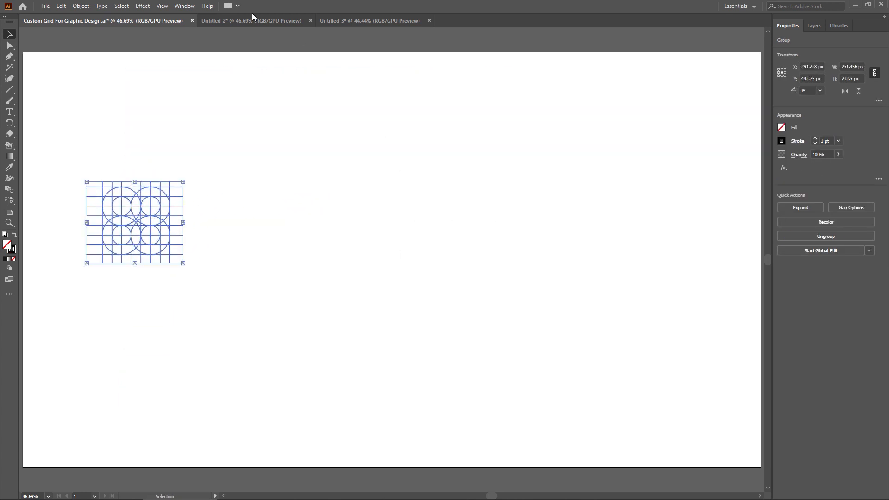
pyautogui.click(184, 6)
pyautogui.click(249, 117)
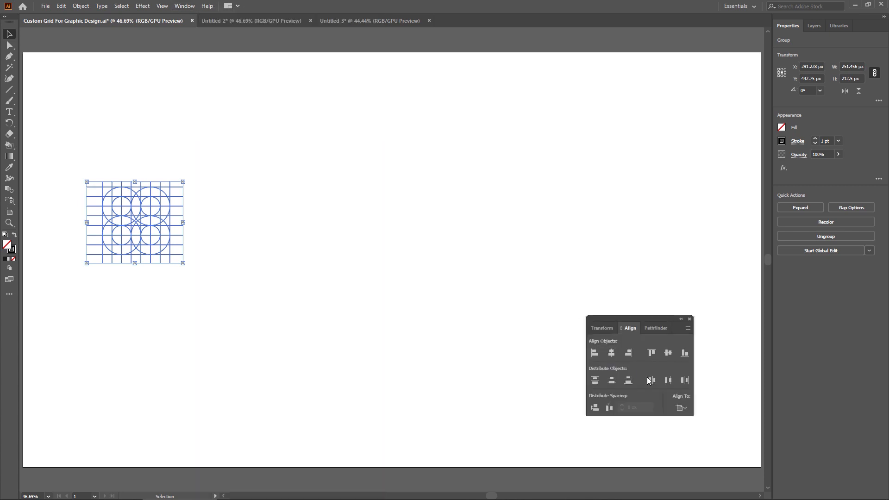
pyautogui.click(683, 408)
pyautogui.click(704, 438)
pyautogui.click(668, 352)
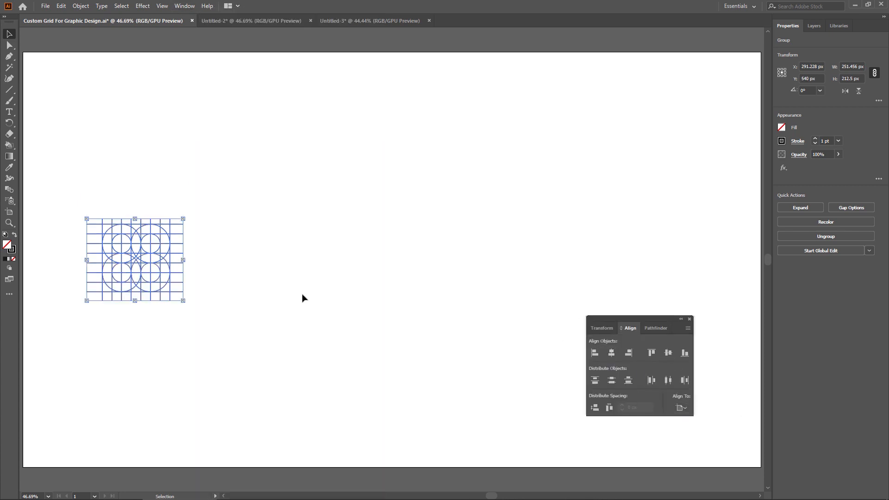
# Duplicate the grid about 231 px to the right and repeat the copy to form a row of seven overlapping grids.
pyautogui.click(303, 297)
pyautogui.moveTo(132, 246); pyautogui.dragTo(221, 252)
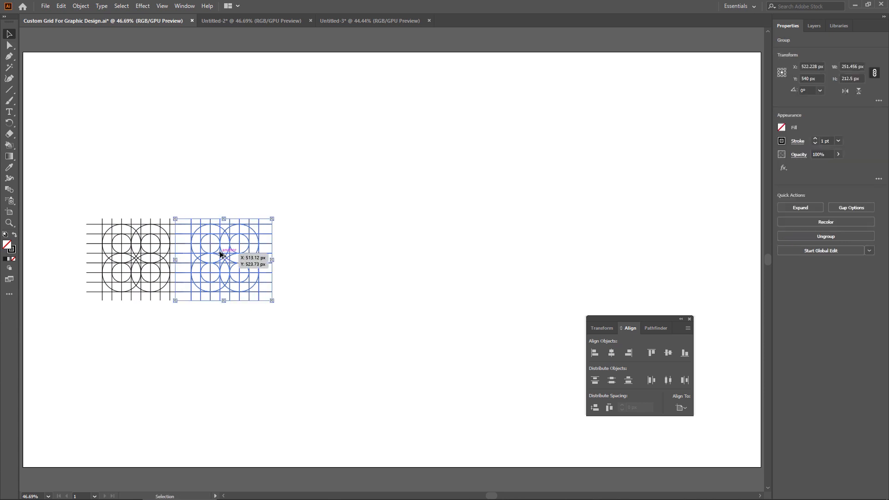
pyautogui.hotkey('ctrl', 'd')
pyautogui.hotkey('ctrl', 'd')
pyautogui.hotkey('ctrl', 'd')
pyautogui.hotkey('ctrl', 'd')
pyautogui.hotkey('ctrl', 'd')
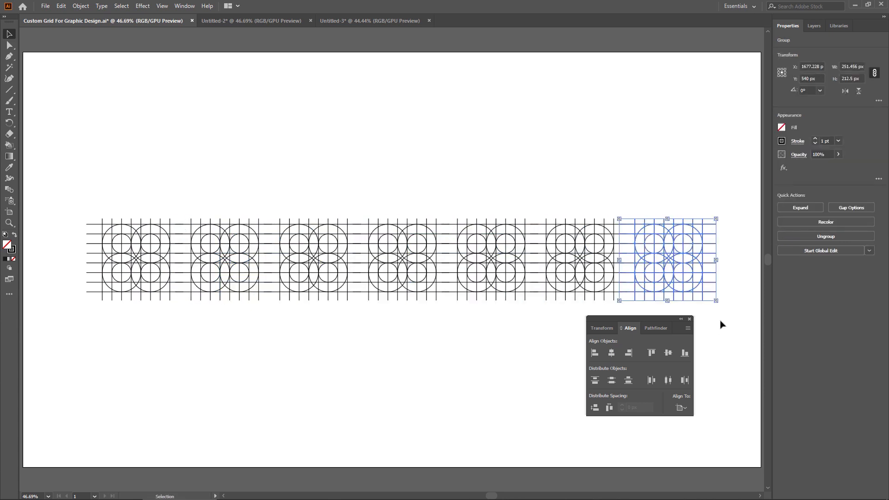
# Close the alignment settings and set up the Live Paint Bucket with a black 000000 fill.
pyautogui.click(689, 319)
pyautogui.scroll(3, 87, 254)
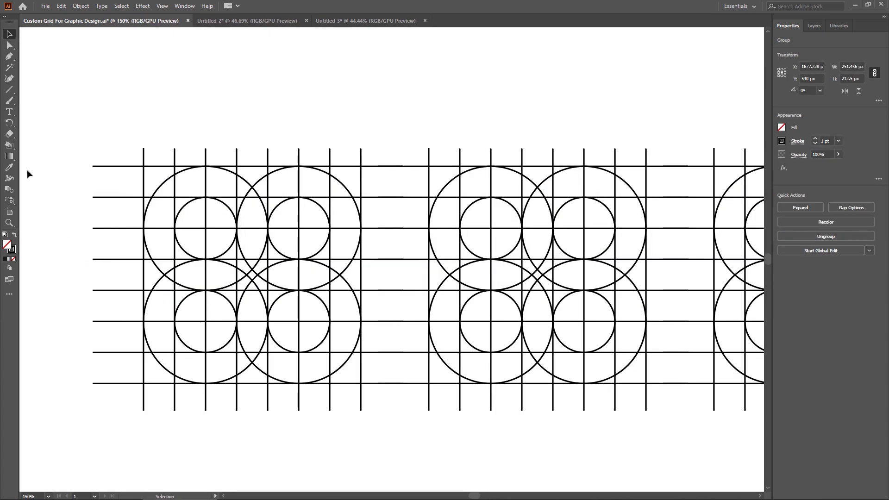
pyautogui.moveTo(9, 145); pyautogui.dragTo(44, 156)
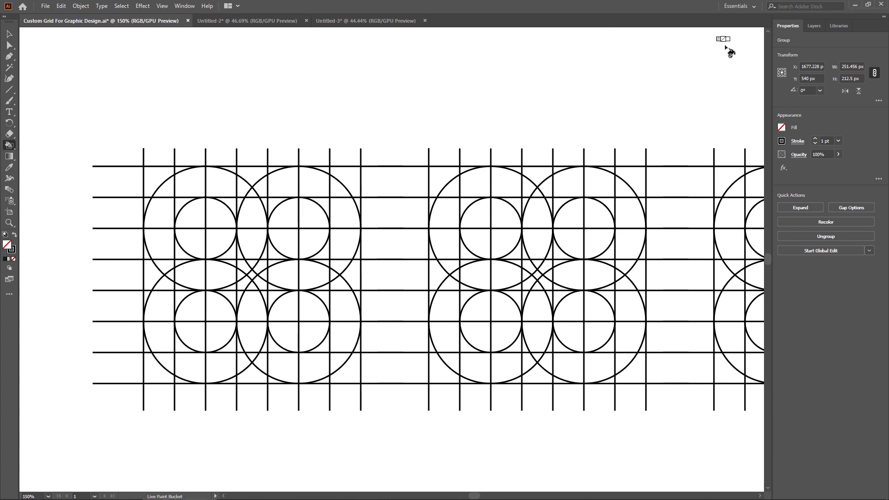
pyautogui.doubleClick(6, 245)
pyautogui.click(330, 301)
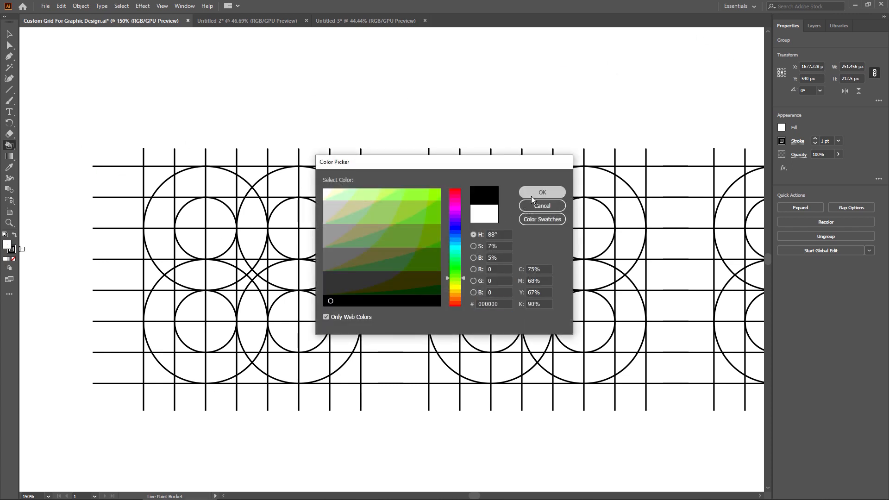
pyautogui.click(536, 194)
pyautogui.moveTo(165, 190)
pyautogui.mouseDown()
pyautogui.moveTo(147, 199)
pyautogui.moveTo(160, 243)
pyautogui.mouseUp()
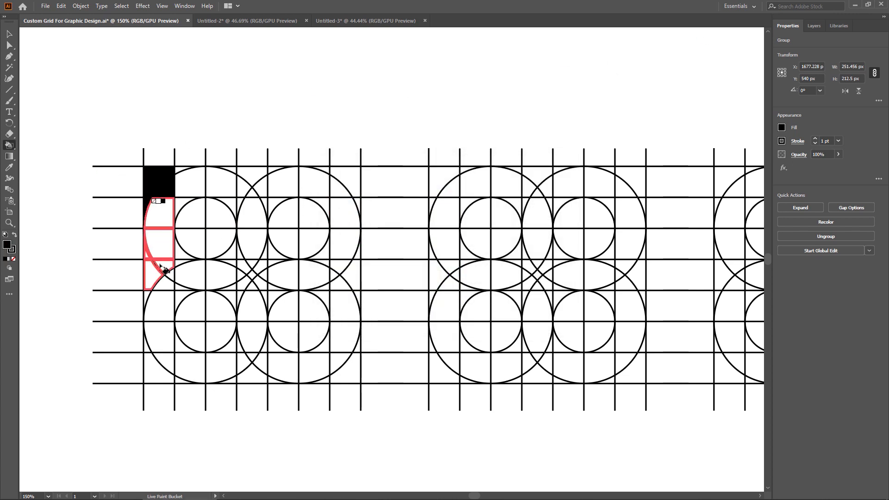
pyautogui.moveTo(153, 335)
pyautogui.mouseDown()
pyautogui.moveTo(182, 357)
pyautogui.moveTo(168, 356)
pyautogui.moveTo(237, 351)
pyautogui.mouseUp()
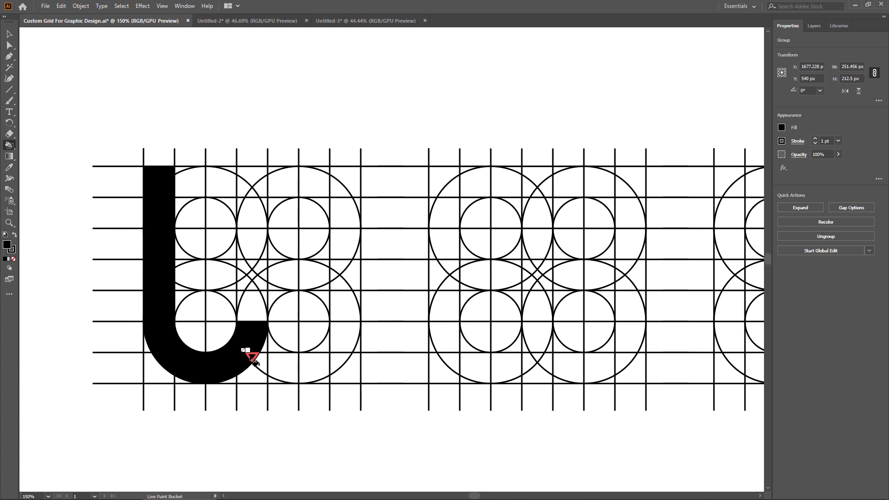
pyautogui.hotkey('ctrl', 'z')
pyautogui.hotkey('ctrl', 'z')
pyautogui.hotkey('ctrl', 'z')
pyautogui.hotkey('ctrl', 'z')
pyautogui.hotkey('ctrl', 'z')
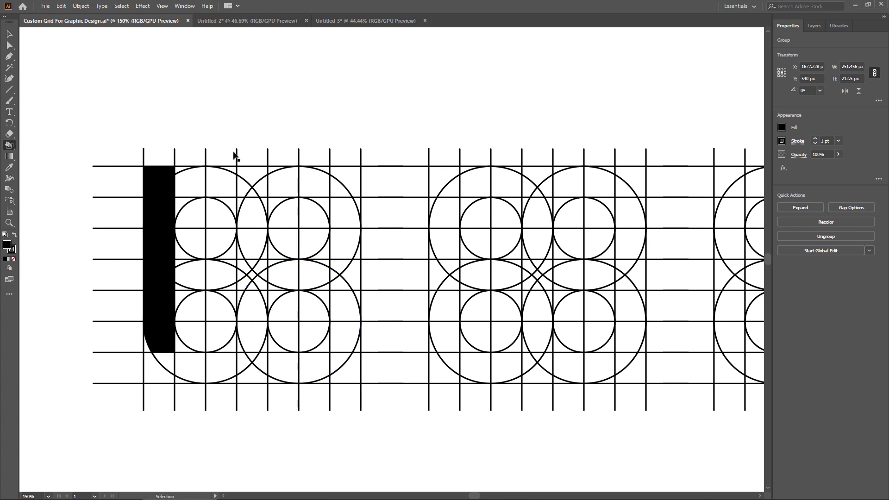
# Detach the Shape Builder and Live Paint tool group as a floating panel above the grids.
pyautogui.click(10, 147)
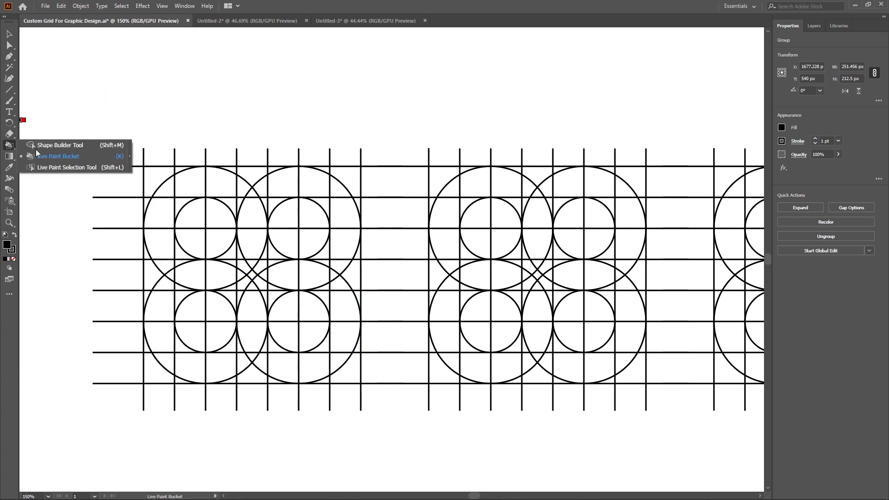
pyautogui.click(131, 158)
pyautogui.moveTo(38, 150); pyautogui.dragTo(389, 71)
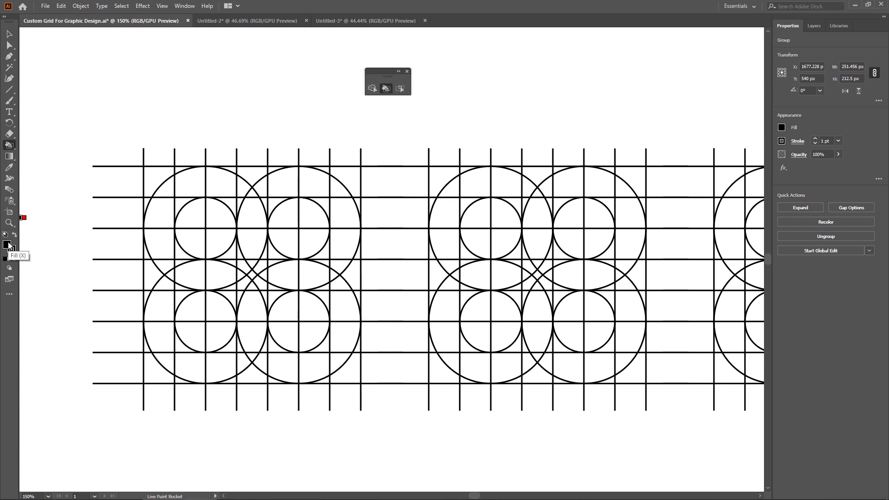
# Paint the first grid's leftmost column black as a t stem, curving its foot along the lower-left circle to that circle's centre line.
pyautogui.click(157, 179)
pyautogui.click(155, 220)
pyautogui.click(149, 246)
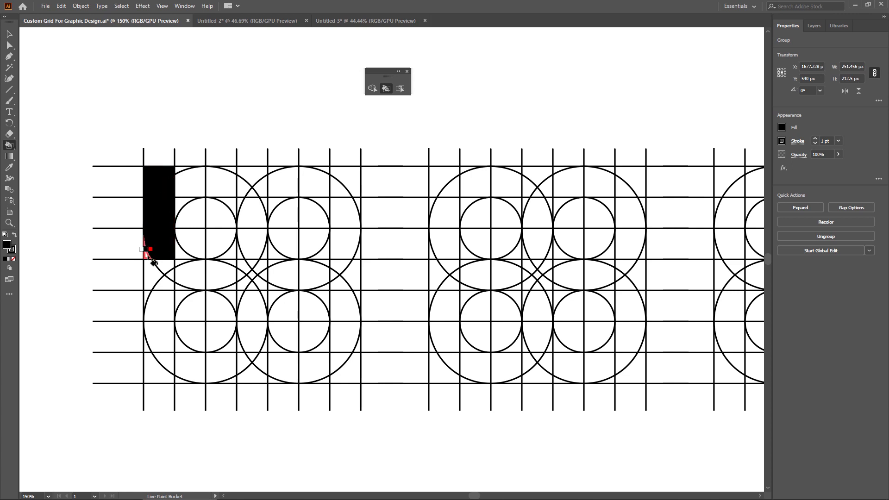
pyautogui.click(153, 273)
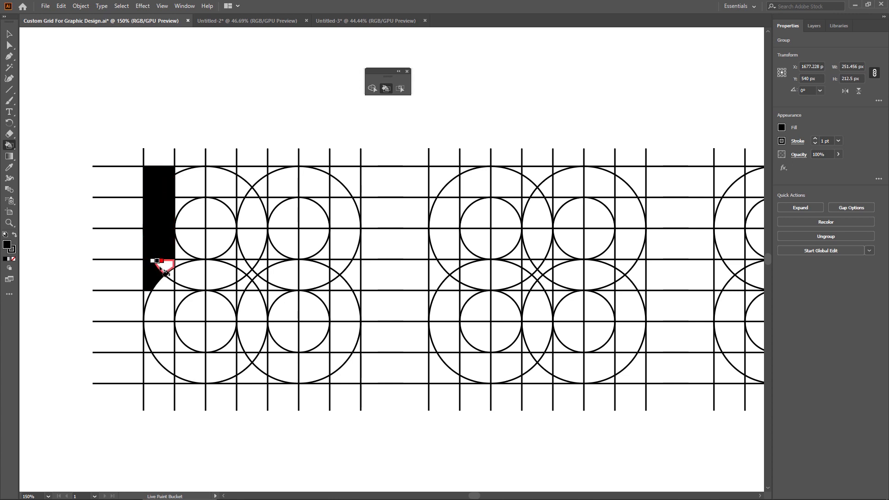
pyautogui.click(148, 296)
pyautogui.click(157, 307)
pyautogui.click(162, 336)
pyautogui.click(177, 345)
pyautogui.click(184, 361)
pyautogui.click(164, 363)
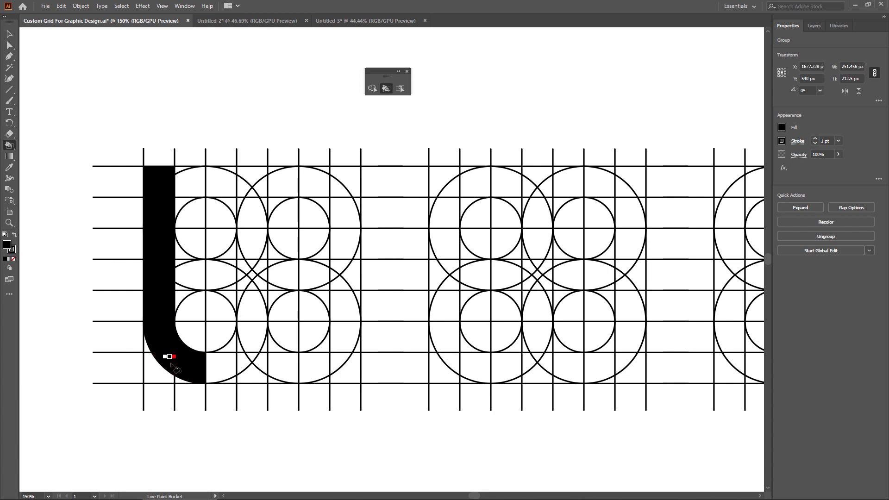
pyautogui.click(218, 365)
pyautogui.click(234, 368)
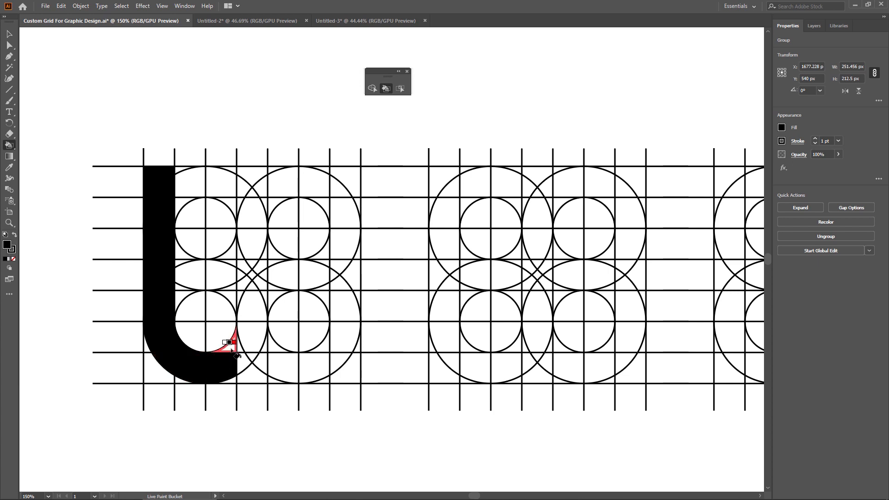
pyautogui.hotkey('ctrl', 'z')
pyautogui.hotkey('ctrl', 'z')
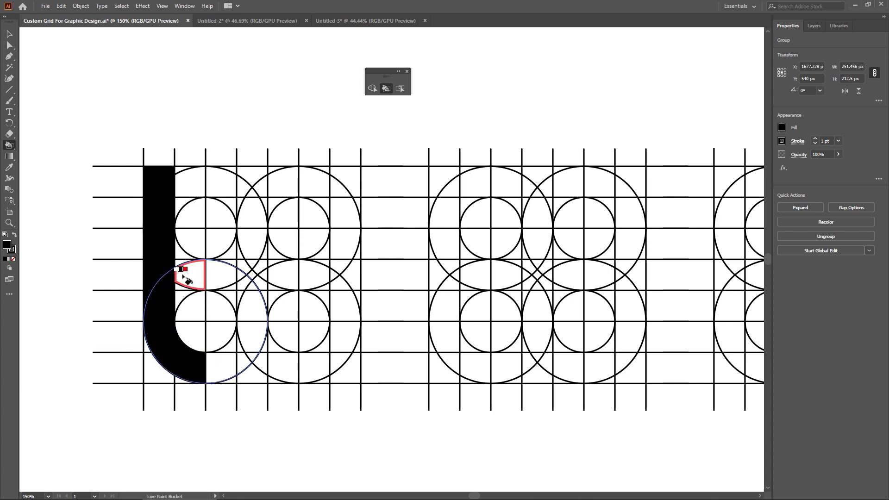
# Paint a one-cell crossbar black beside the stem, just below the upper circle's centre line, to complete the lowercase t.
pyautogui.click(187, 247)
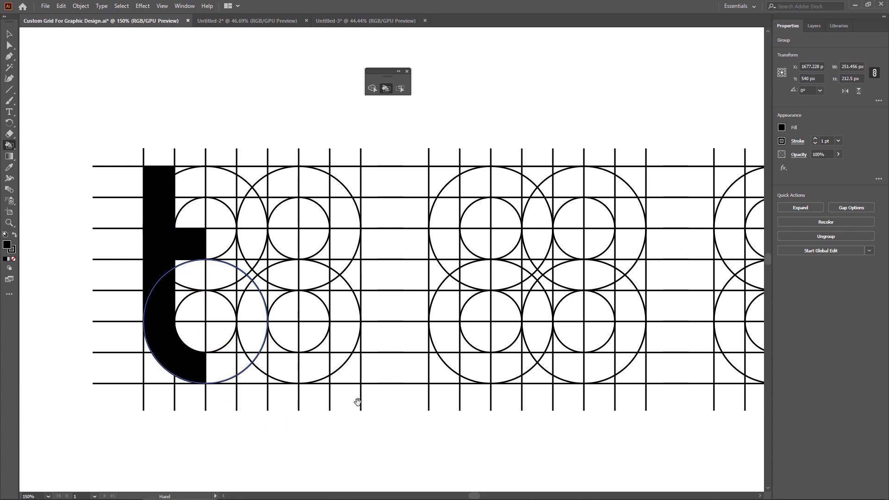
# Paint a black lowercase u in the second grid, following the lower-left circle with two stems up to the circle's top line.
pyautogui.moveTo(378, 406); pyautogui.dragTo(276, 406)
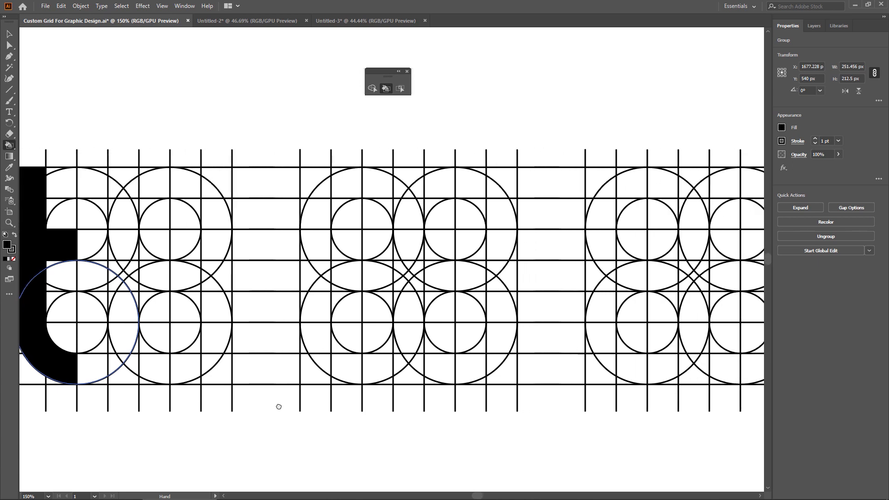
pyautogui.click(319, 278)
pyautogui.click(315, 268)
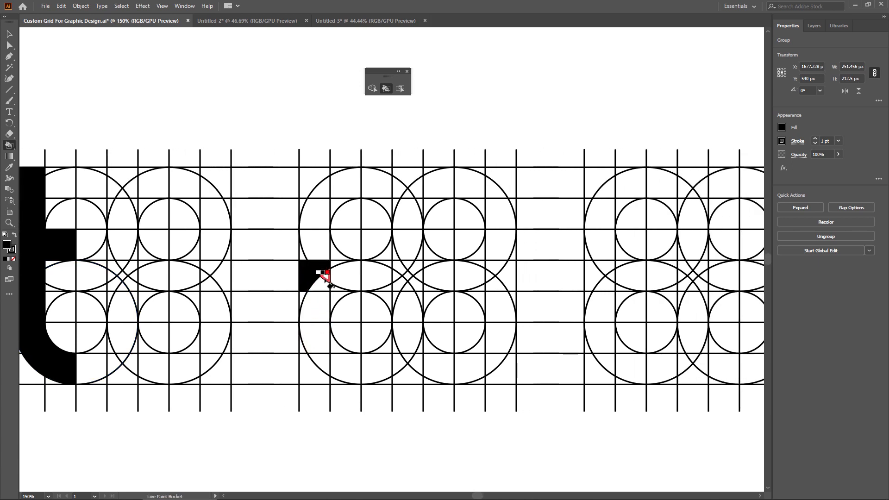
pyautogui.moveTo(304, 298)
pyautogui.mouseDown()
pyautogui.moveTo(312, 331)
pyautogui.moveTo(337, 357)
pyautogui.moveTo(388, 349)
pyautogui.moveTo(396, 359)
pyautogui.moveTo(396, 347)
pyautogui.moveTo(407, 353)
pyautogui.moveTo(408, 325)
pyautogui.moveTo(408, 284)
pyautogui.mouseUp()
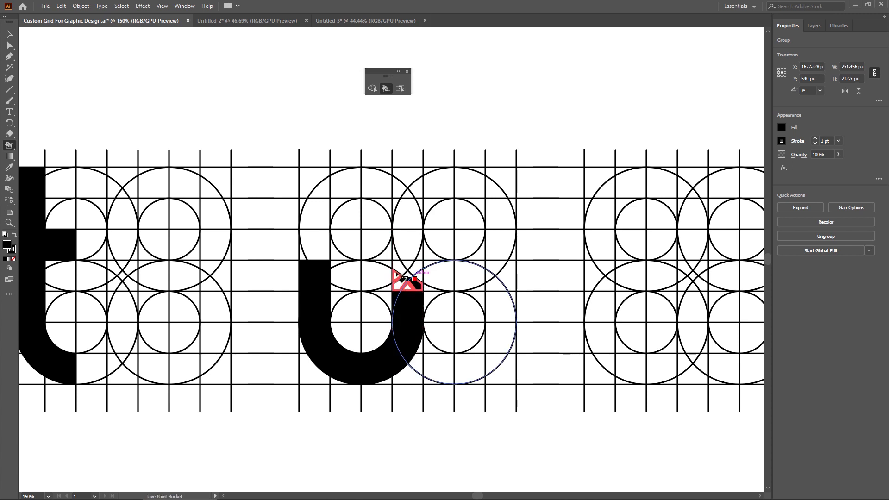
pyautogui.moveTo(418, 272); pyautogui.dragTo(418, 274)
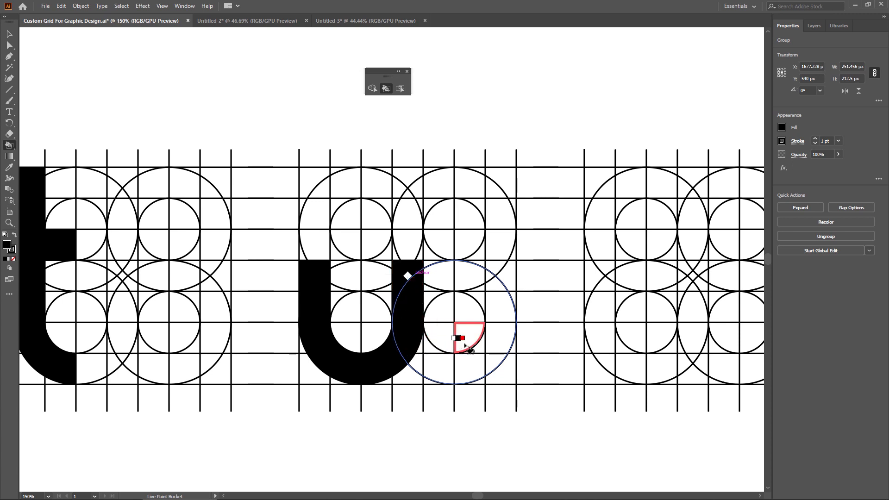
# Paint a second black lowercase t in the third grid, with a full-height stem, curved foot and one-cell crossbar.
pyautogui.moveTo(531, 329); pyautogui.dragTo(319, 320)
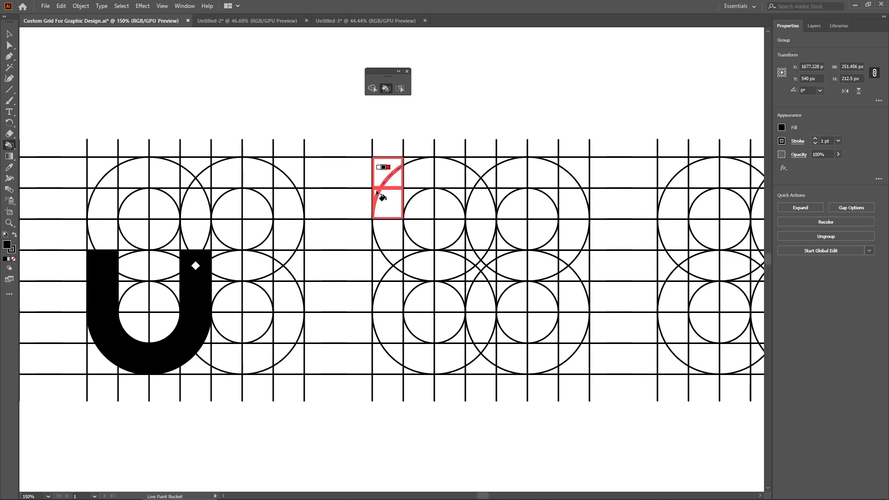
pyautogui.moveTo(382, 246)
pyautogui.mouseDown()
pyautogui.moveTo(377, 271)
pyautogui.moveTo(388, 289)
pyautogui.moveTo(396, 269)
pyautogui.mouseUp()
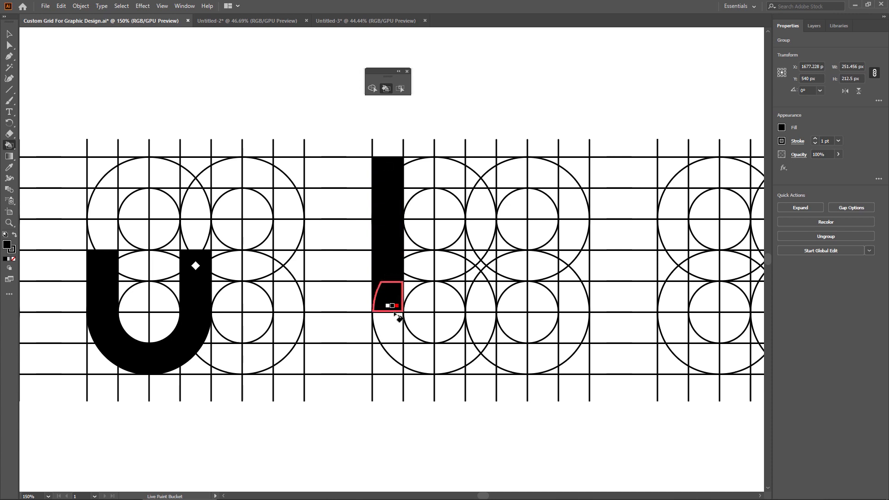
pyautogui.moveTo(398, 329)
pyautogui.mouseDown()
pyautogui.moveTo(405, 356)
pyautogui.moveTo(401, 345)
pyautogui.mouseUp()
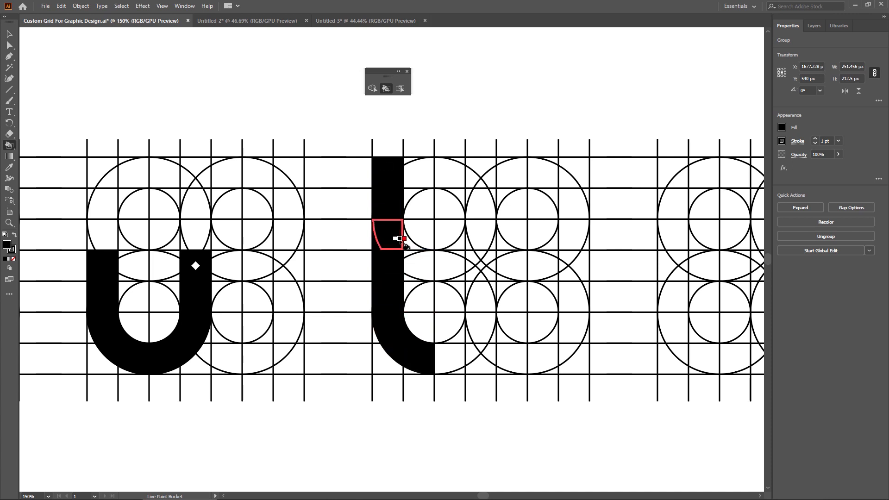
pyautogui.click(418, 241)
# Paint the ring between the lower-left large and small circles of the fourth grid black as a lowercase o.
pyautogui.moveTo(477, 298); pyautogui.dragTo(246, 288)
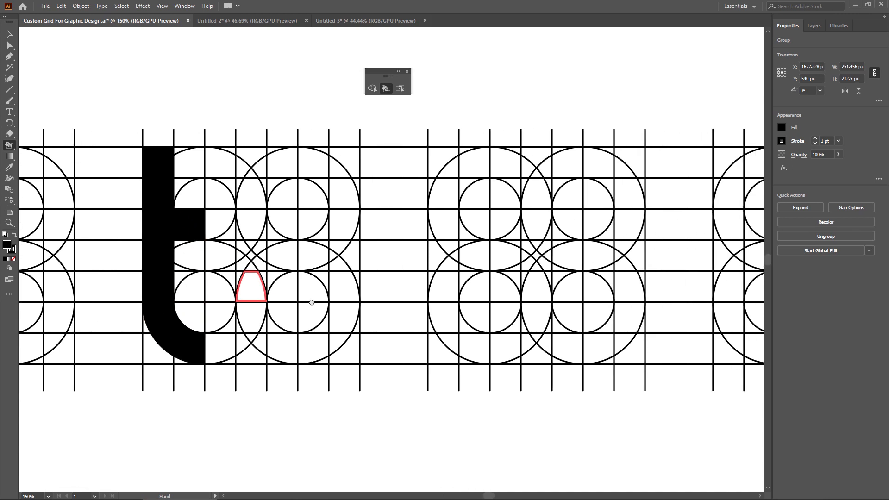
pyautogui.moveTo(467, 261)
pyautogui.mouseDown()
pyautogui.moveTo(448, 322)
pyautogui.moveTo(469, 336)
pyautogui.moveTo(455, 339)
pyautogui.moveTo(499, 352)
pyautogui.moveTo(511, 330)
pyautogui.moveTo(531, 338)
pyautogui.moveTo(542, 323)
pyautogui.moveTo(531, 274)
pyautogui.moveTo(517, 257)
pyautogui.moveTo(537, 269)
pyautogui.moveTo(527, 281)
pyautogui.moveTo(512, 262)
pyautogui.mouseUp()
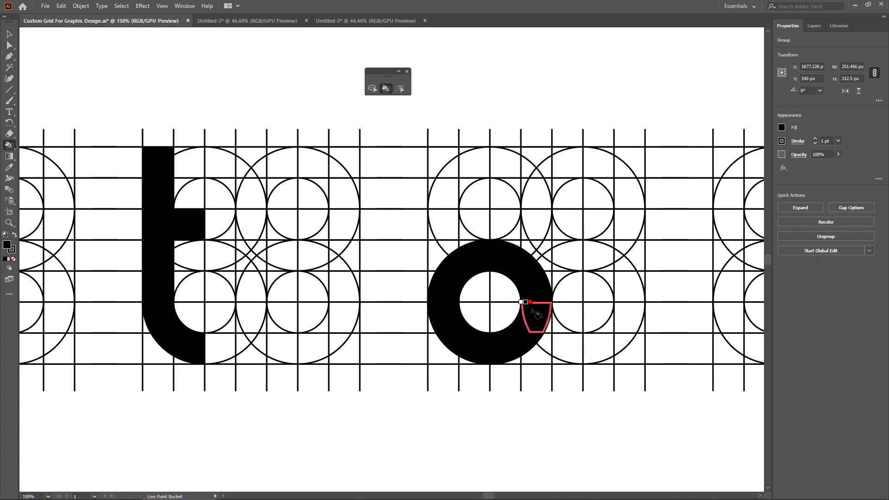
# Paint a black lowercase r in the fifth grid, with a four-cell stem and a short arm along the lower-left circle.
pyautogui.press('space')
pyautogui.moveTo(589, 314); pyautogui.dragTo(307, 315)
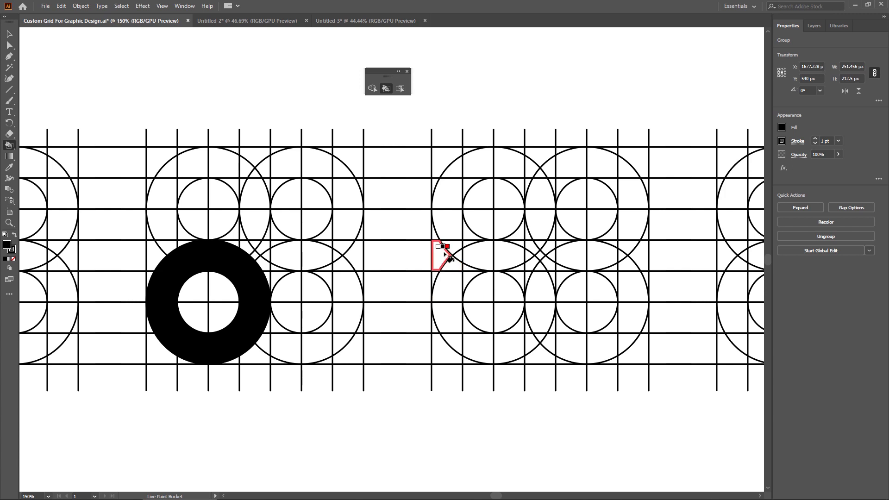
pyautogui.moveTo(445, 268); pyautogui.dragTo(440, 282)
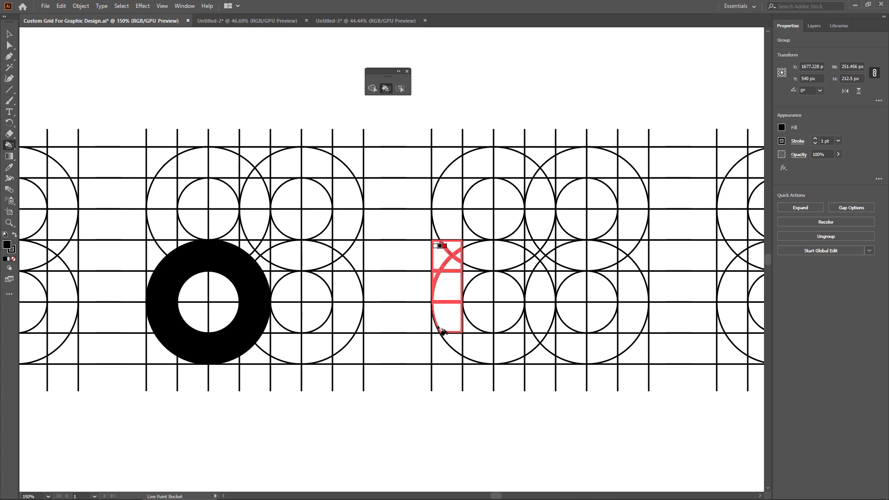
pyautogui.moveTo(440, 330); pyautogui.dragTo(458, 348)
pyautogui.click(479, 259)
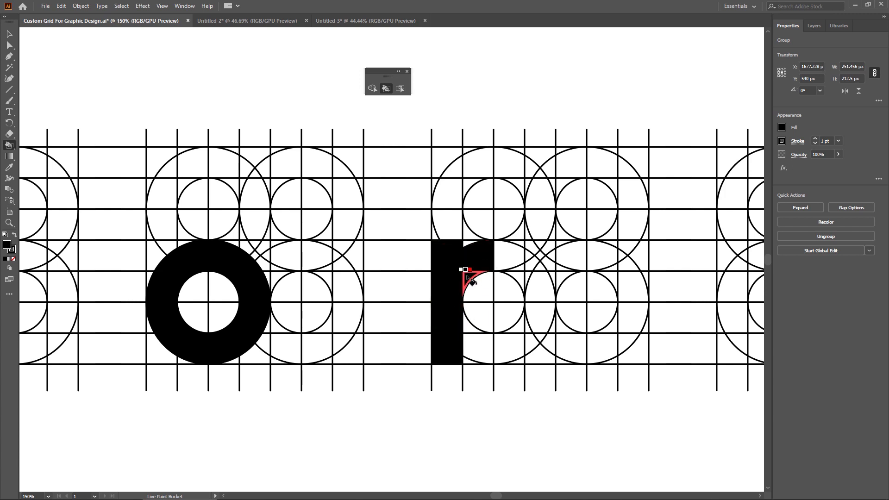
# Paint a black lowercase i in the sixth grid, with a four-cell stem and a square dot one cell above it.
pyautogui.moveTo(669, 305); pyautogui.dragTo(394, 303)
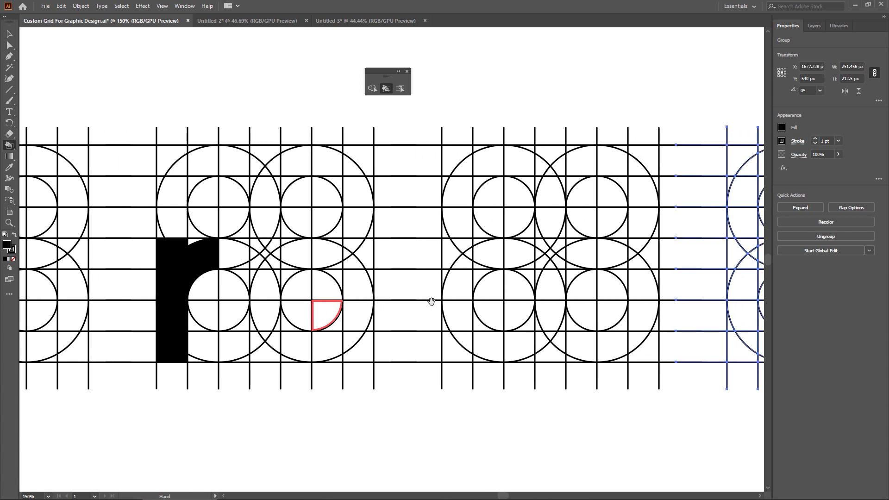
pyautogui.moveTo(452, 253)
pyautogui.mouseDown()
pyautogui.moveTo(462, 292)
pyautogui.moveTo(454, 344)
pyautogui.mouseUp()
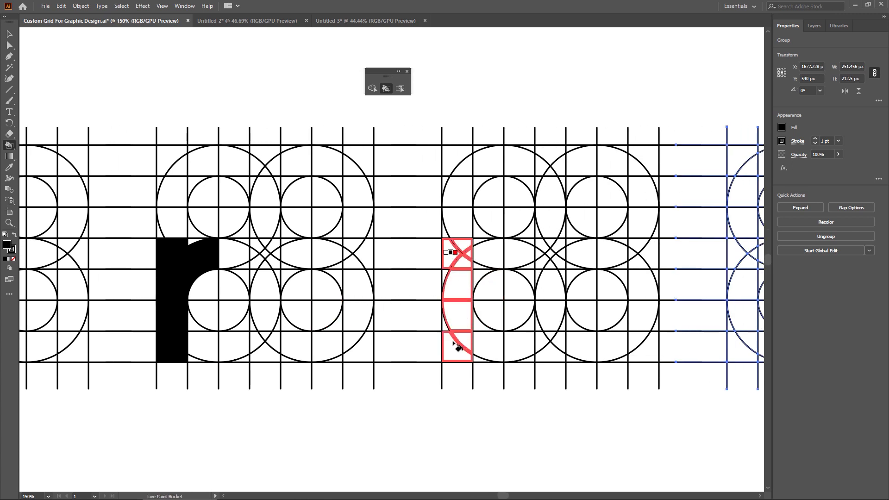
pyautogui.moveTo(445, 274); pyautogui.dragTo(447, 245)
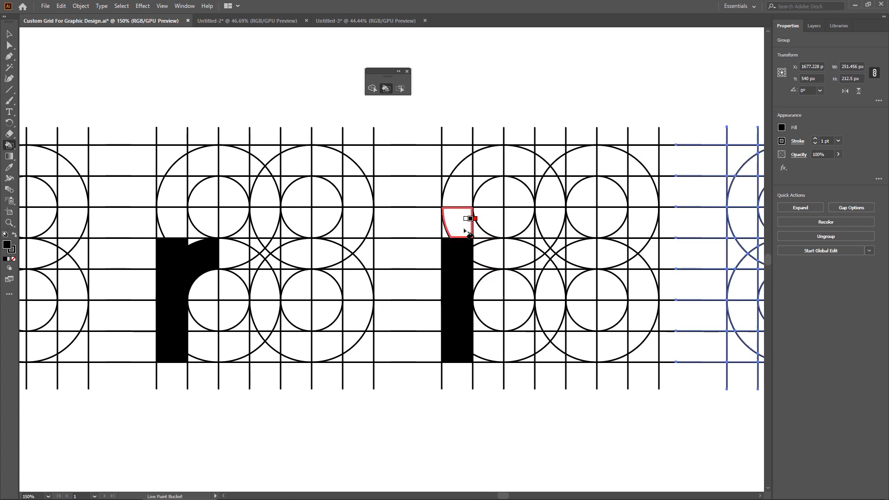
pyautogui.click(448, 185)
pyautogui.hscroll(5, 509, 277)
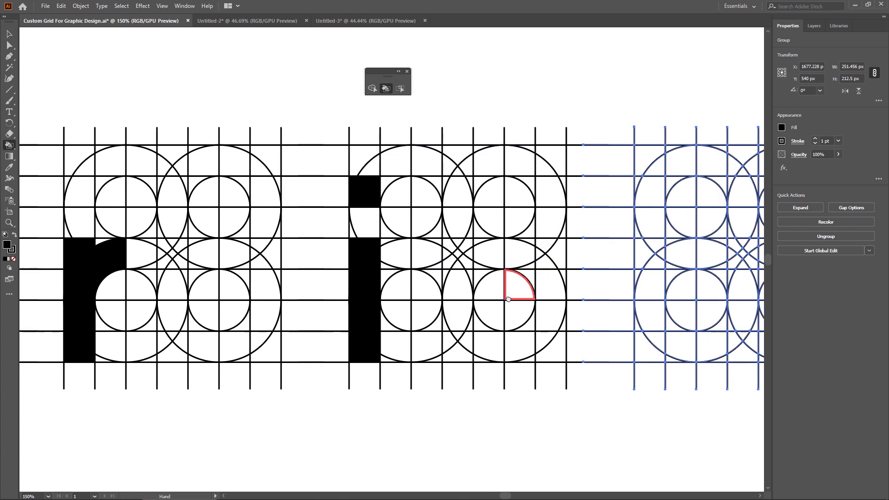
# Paint the ring between the lower-left large and small circles of the seventh grid black as a lowercase o.
pyautogui.moveTo(562, 241)
pyautogui.mouseDown()
pyautogui.moveTo(516, 252)
pyautogui.moveTo(530, 264)
pyautogui.moveTo(574, 254)
pyautogui.moveTo(607, 305)
pyautogui.moveTo(583, 338)
pyautogui.moveTo(540, 327)
pyautogui.moveTo(517, 302)
pyautogui.moveTo(537, 337)
pyautogui.mouseUp()
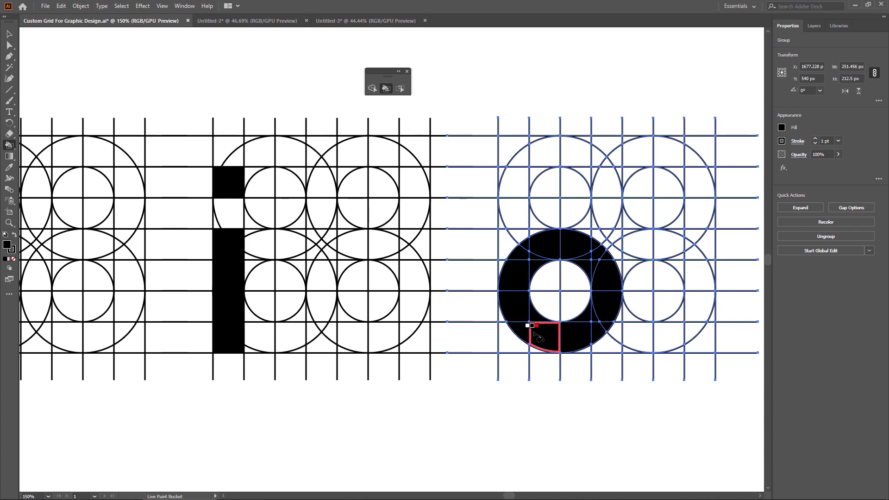
pyautogui.press('ctrl')
pyautogui.hotkey('ctrl', '-')
pyautogui.hotkey('ctrl', '-')
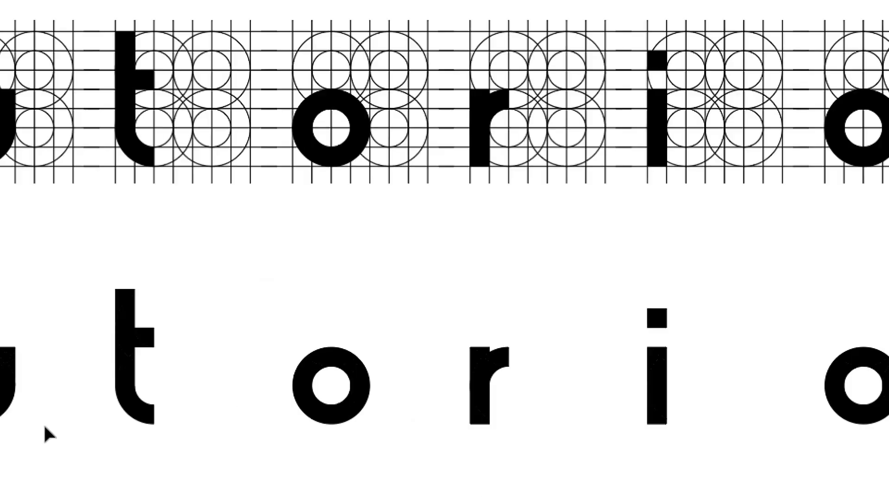
# Move the extracted letters u, t, o, r, i and o beside the first t with tight, even spacing to spell tutorio.
pyautogui.moveTo(210, 324); pyautogui.dragTo(149, 323)
pyautogui.moveTo(274, 322); pyautogui.dragTo(188, 324)
pyautogui.moveTo(370, 314); pyautogui.dragTo(197, 316)
pyautogui.moveTo(461, 326); pyautogui.dragTo(244, 327)
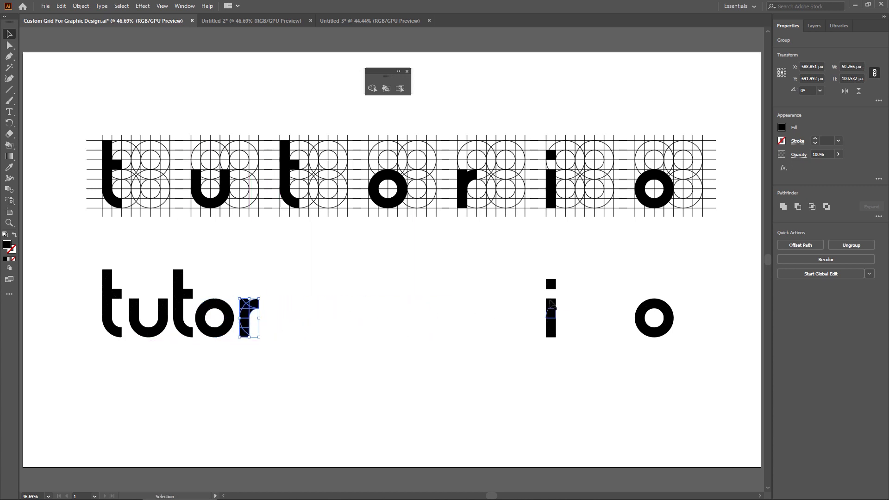
pyautogui.moveTo(551, 315); pyautogui.dragTo(272, 333)
pyautogui.moveTo(647, 321); pyautogui.dragTo(282, 321)
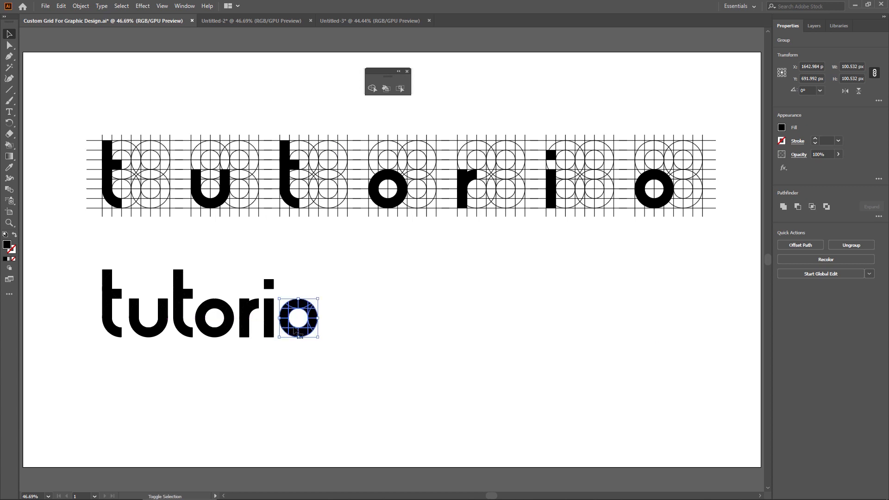
# Show the Pathfinder options and unite the pieces of the final o into a single shape.
pyautogui.click(401, 343)
pyautogui.click(315, 320)
pyautogui.click(184, 5)
pyautogui.click(244, 340)
pyautogui.click(426, 359)
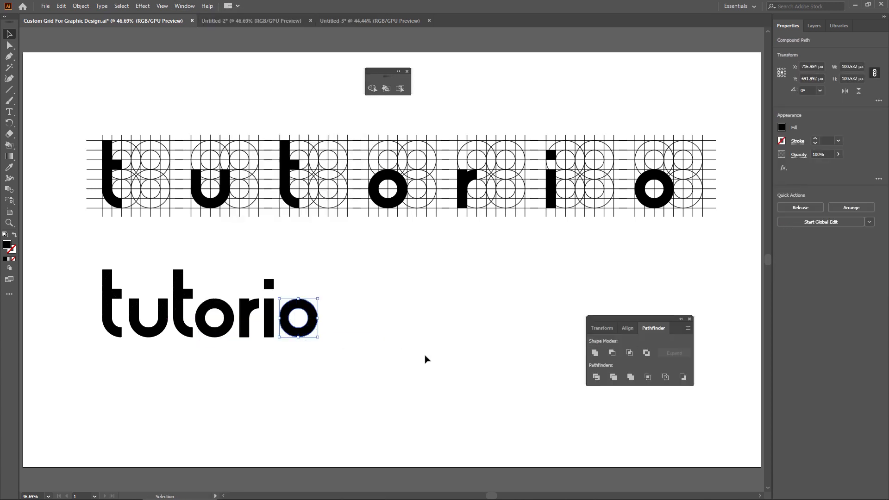
# Unite the pieces of the i, the r and the middle o, each letter into its own shape.
pyautogui.click(269, 317)
pyautogui.click(595, 354)
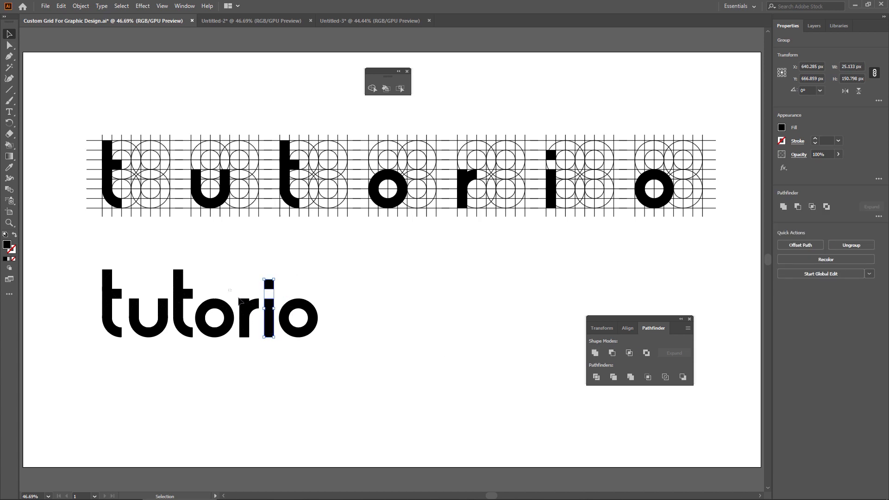
pyautogui.click(244, 306)
pyautogui.click(595, 354)
pyautogui.click(208, 303)
pyautogui.click(595, 353)
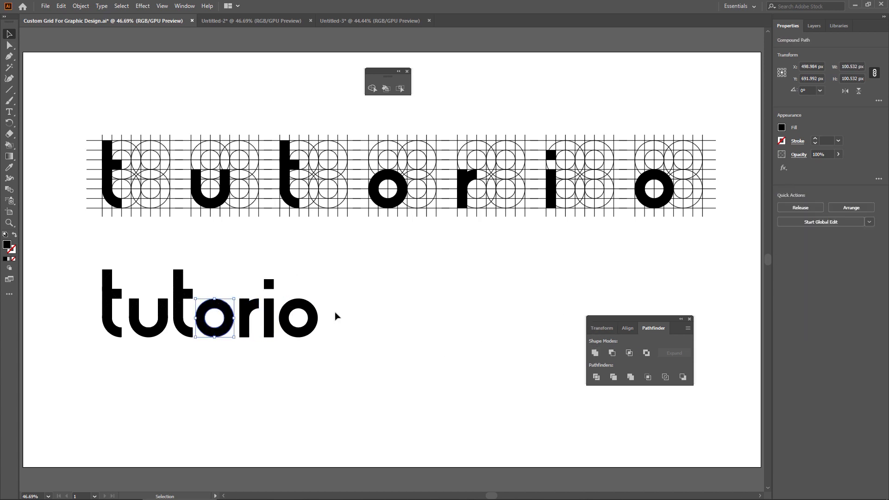
# Unite the pieces of the second t, the u and the first t separately, and group all seven letters of the wordmark.
pyautogui.click(187, 280)
pyautogui.click(595, 353)
pyautogui.click(163, 328)
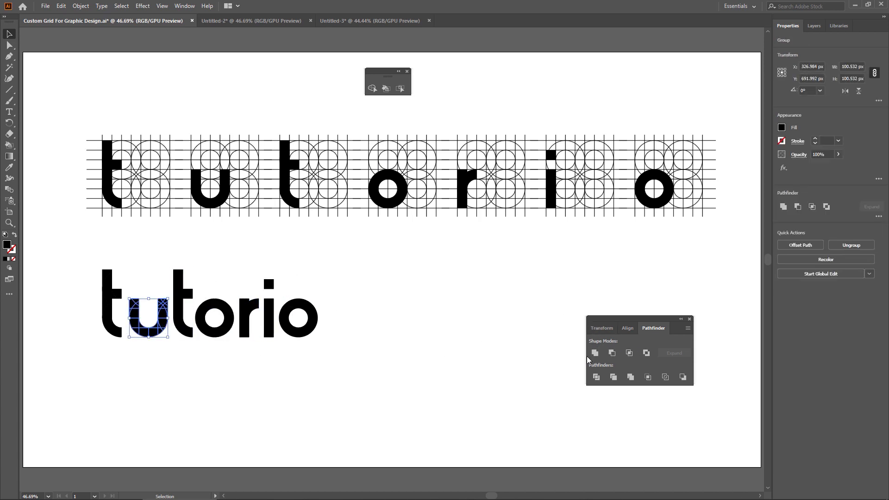
pyautogui.click(594, 353)
pyautogui.click(111, 303)
pyautogui.click(595, 353)
pyautogui.moveTo(78, 252); pyautogui.dragTo(370, 351)
pyautogui.hotkey('ctrl', 'g')
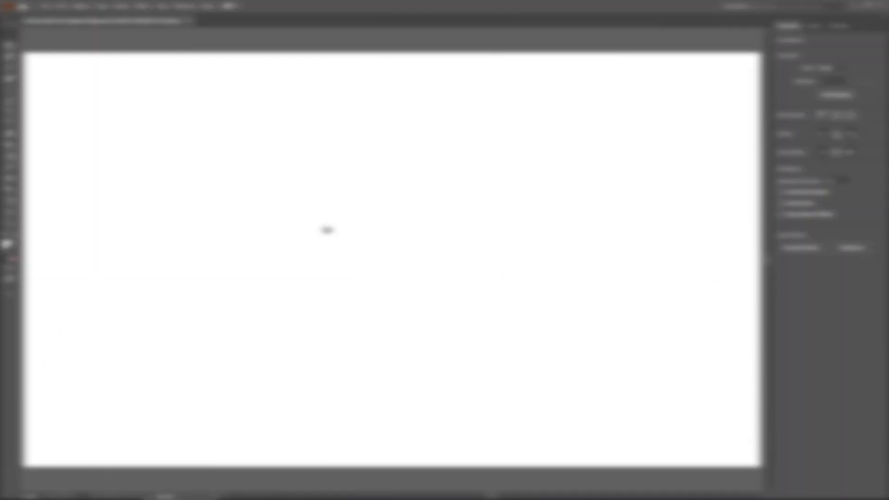
# Create a perfect circle on the blank artboard with the Ellipse tool by entering equal width and height values.
pyautogui.rightClick(12, 91)
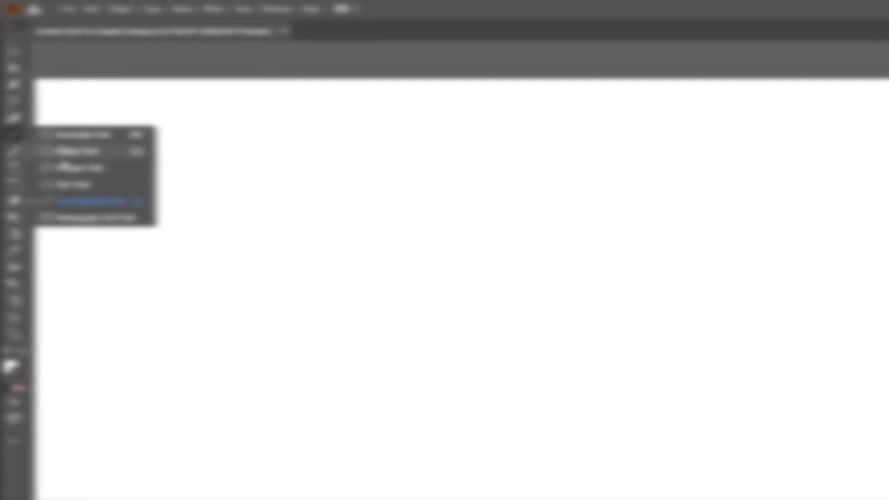
pyautogui.click(74, 168)
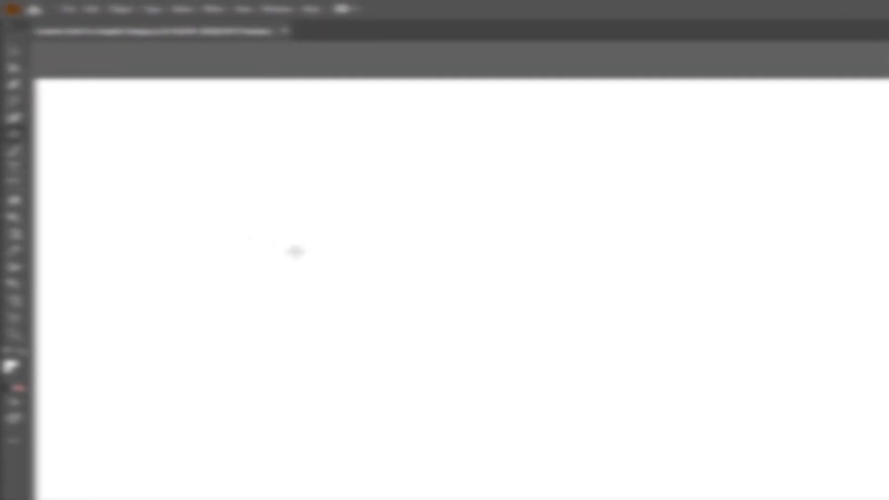
pyautogui.click(295, 243)
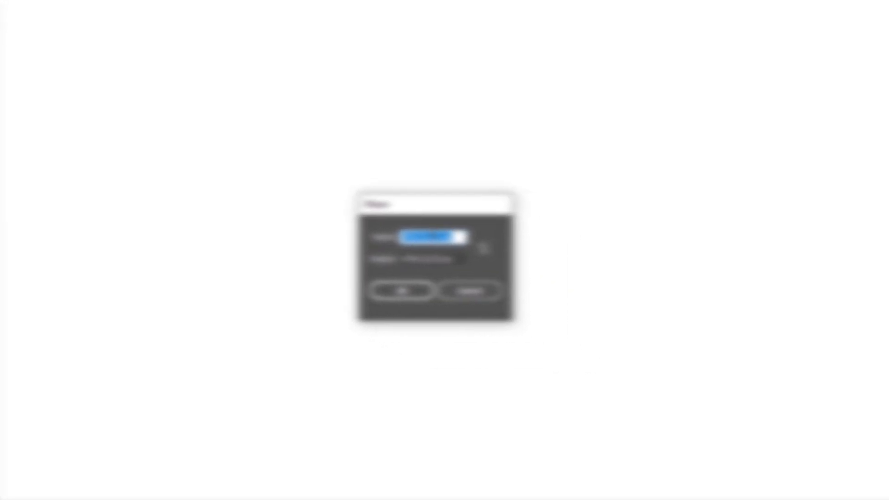
pyautogui.write('1000')
pyautogui.press('Tab')
pyautogui.write('100')
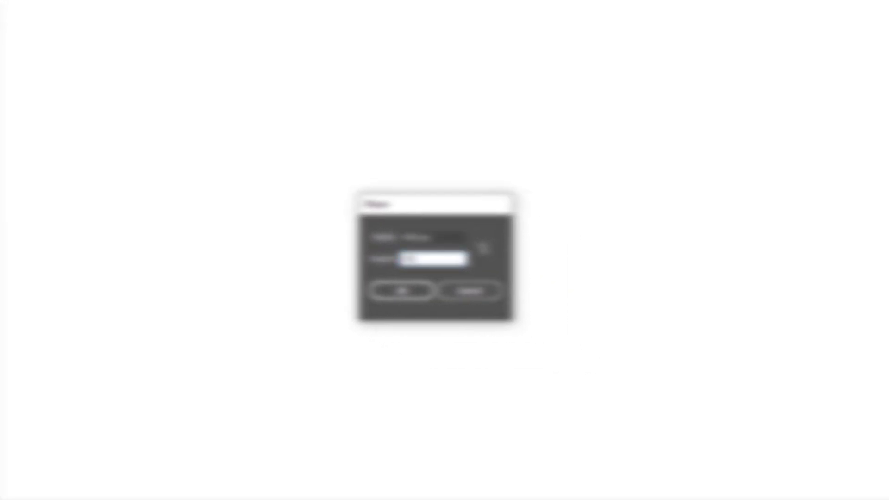
pyautogui.press('Return')
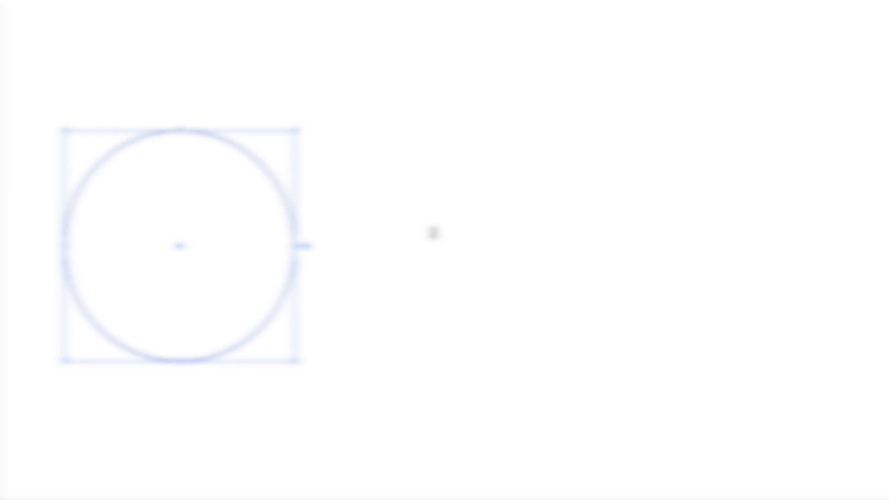